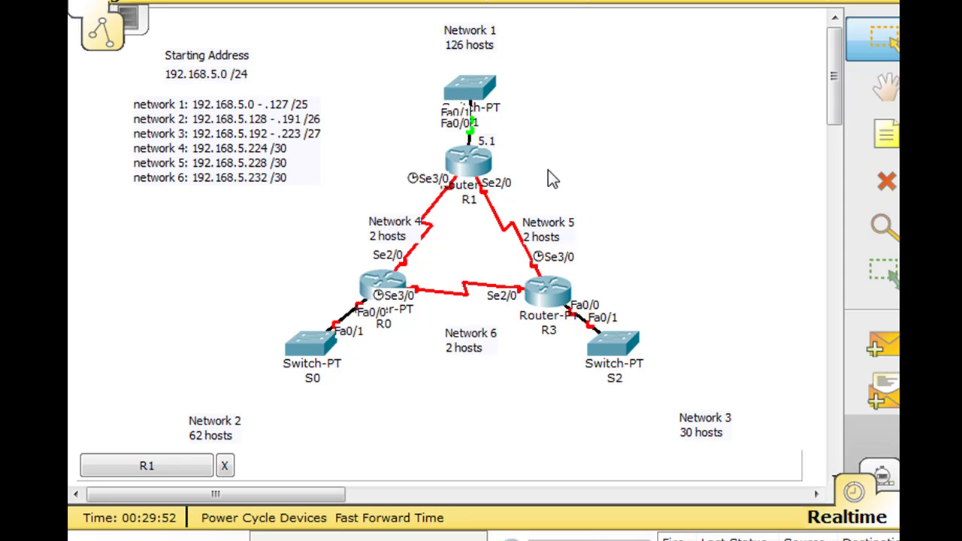
- Nudge the 'Network 4 / 2 hosts' label slightly up and left beside the R1–R0 link
mouse_move(361, 263)
left_click_drag(398, 236, 389, 227)
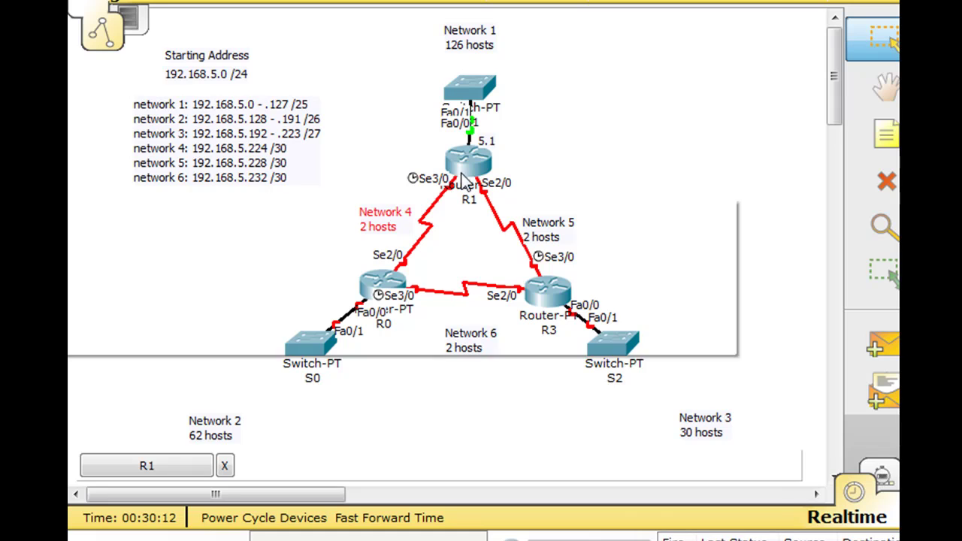
- In R1's CLI, address Serial3/0 as 192.168.5.226 255.255.255.252
left_click(467, 179)
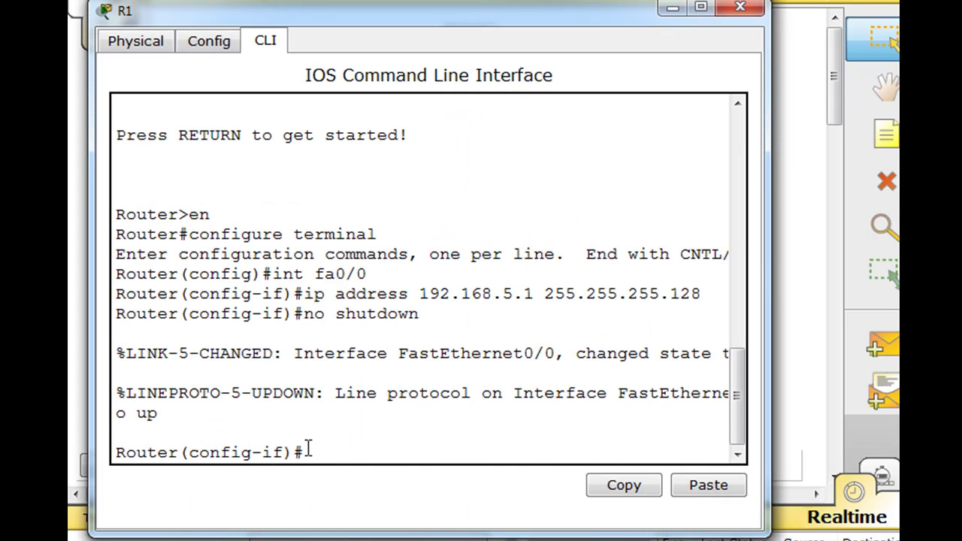
type("int s3/0")
key("Return")
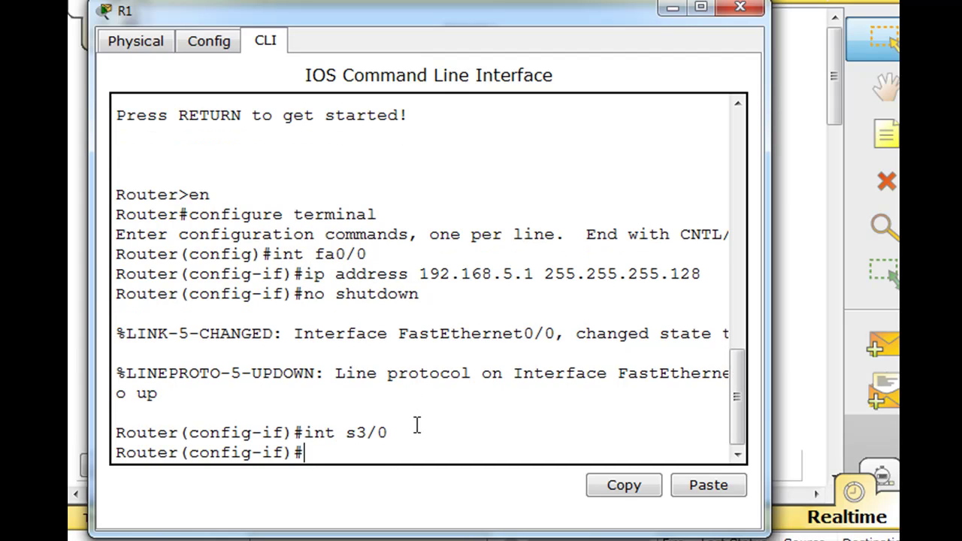
type("ip address")
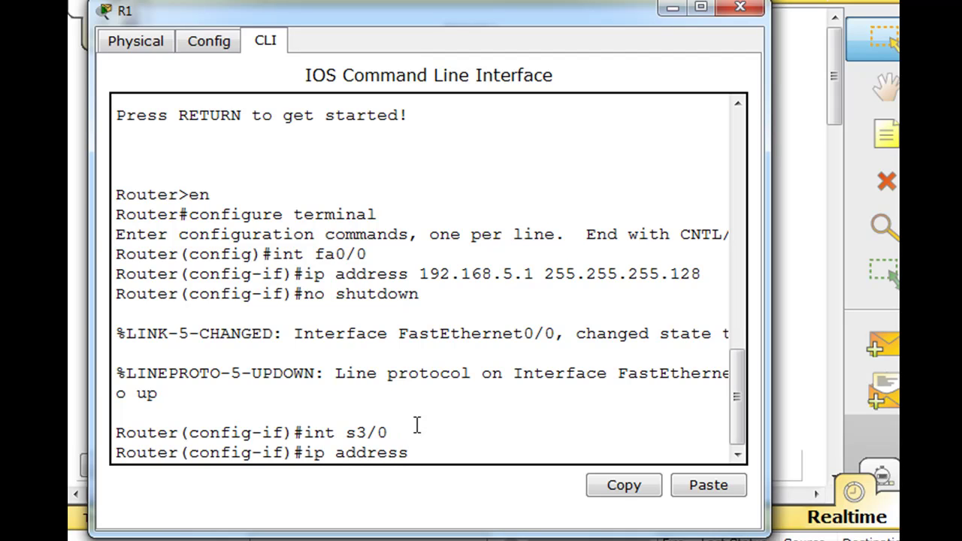
type(" 192.168.5.226")
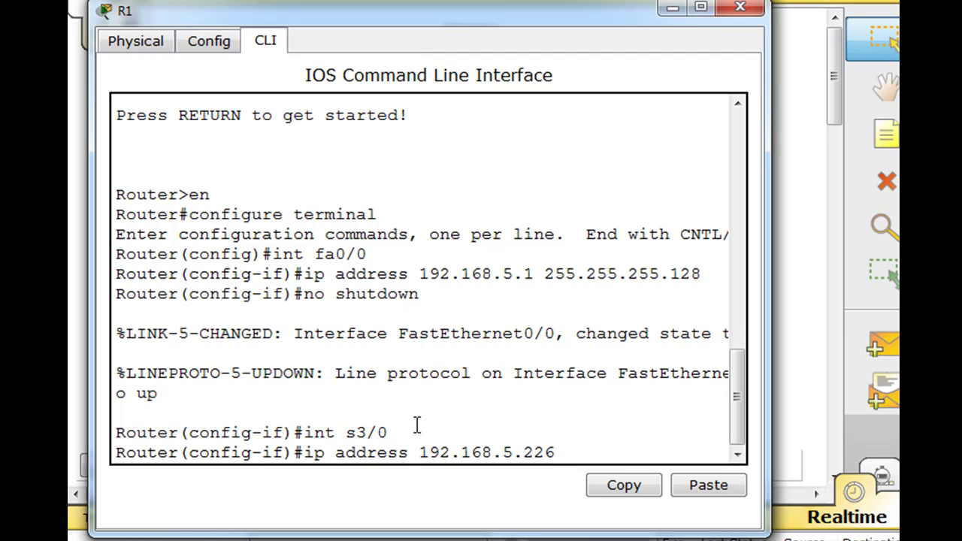
type("255.255.")
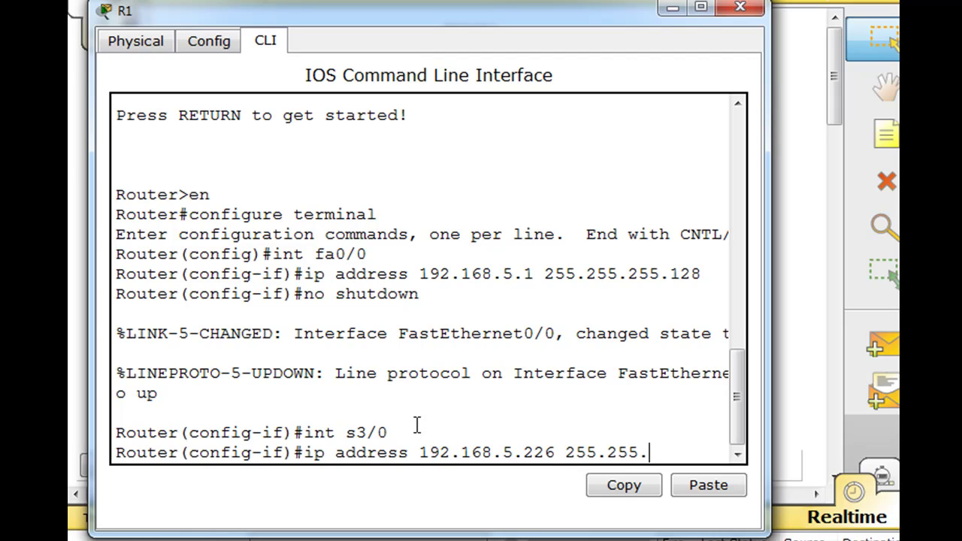
type("255.252")
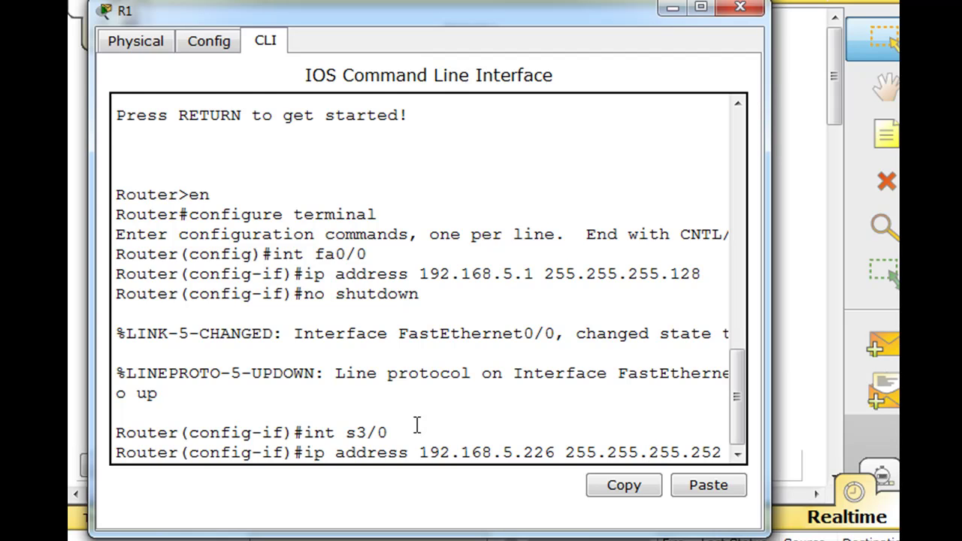
key("Return")
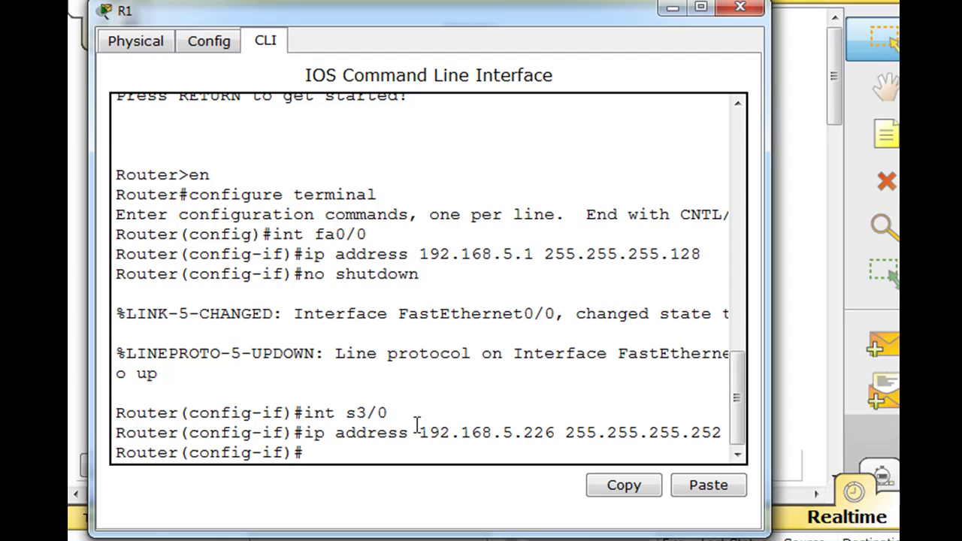
- Set Serial3/0's clock rate to 64000, enable it, and minimize R1's window
type("clocl")
key("BackSpace")
type("k rate ")
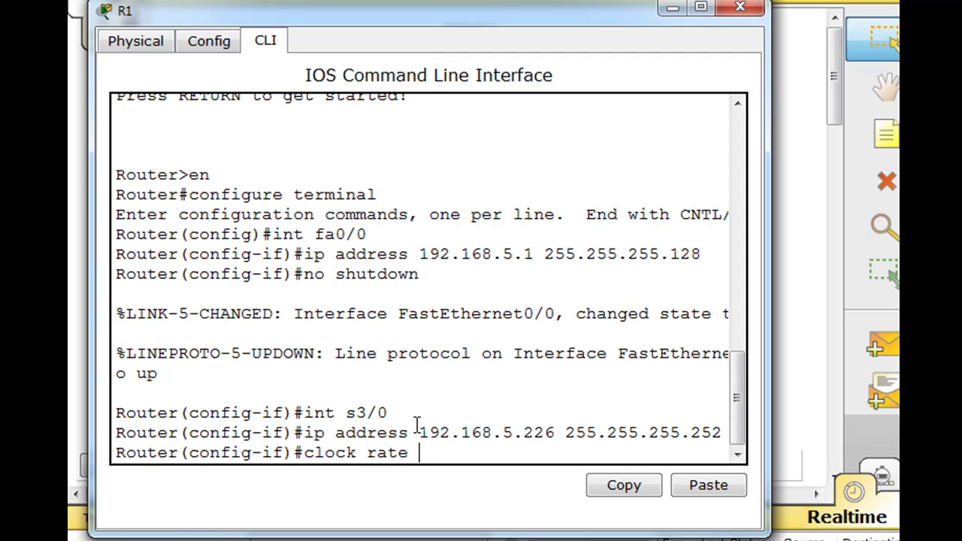
type("64000")
key("Return")
type("no")
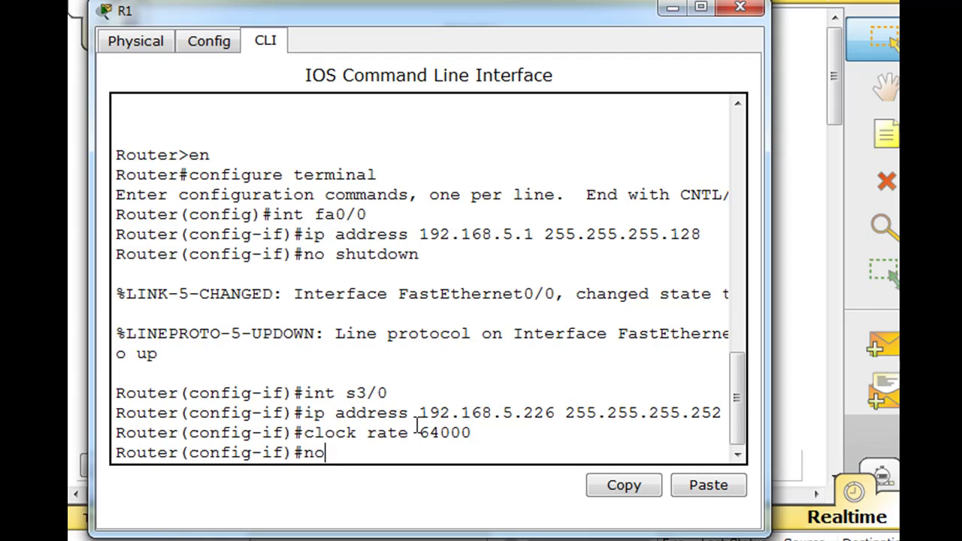
type(" shutdown")
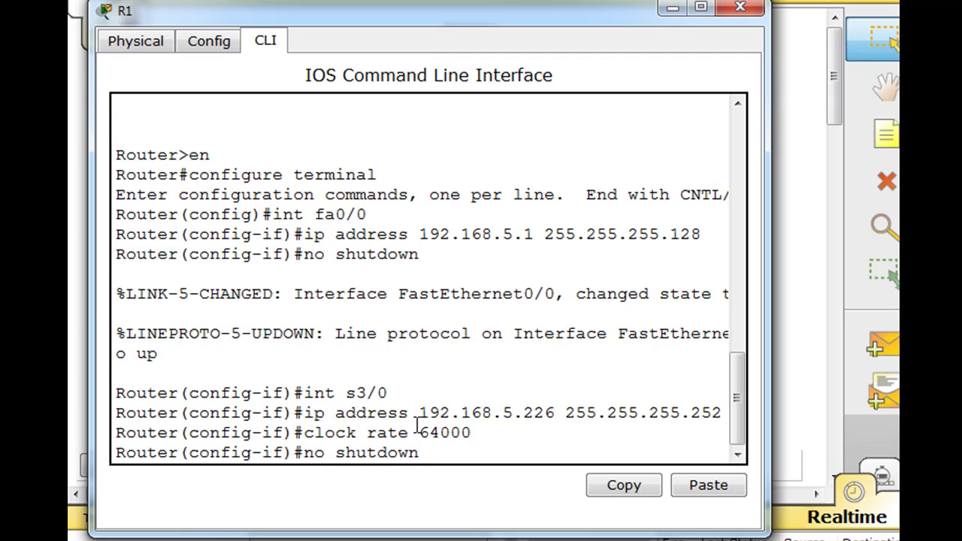
key("Return")
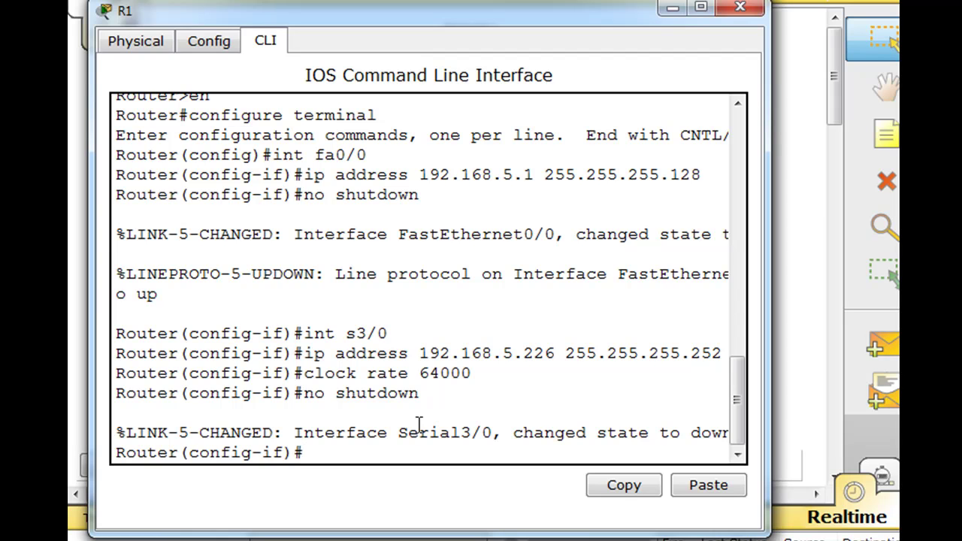
left_click(672, 11)
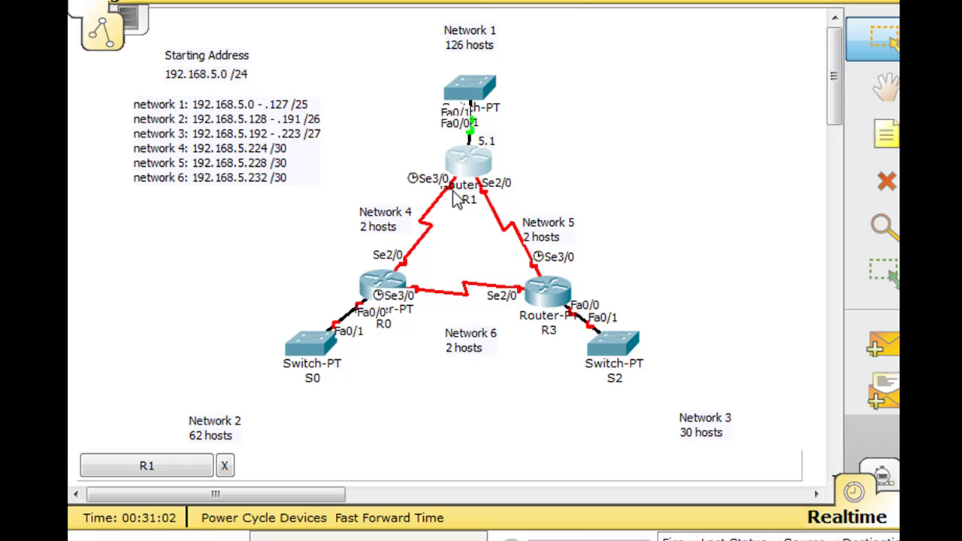
- Check the interface tables of R0, R1 and R3, then bring back R1's command line
mouse_move(405, 280)
mouse_move(494, 194)
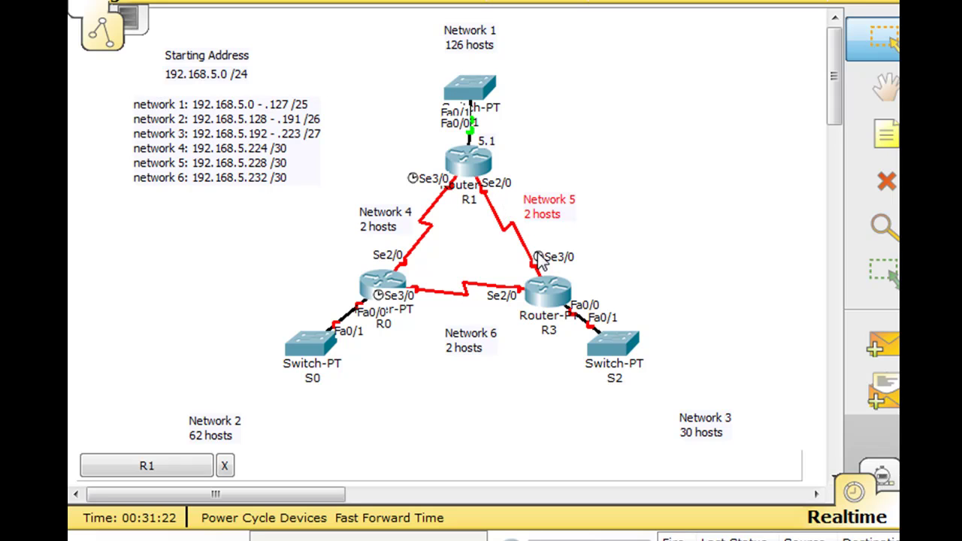
mouse_move(530, 301)
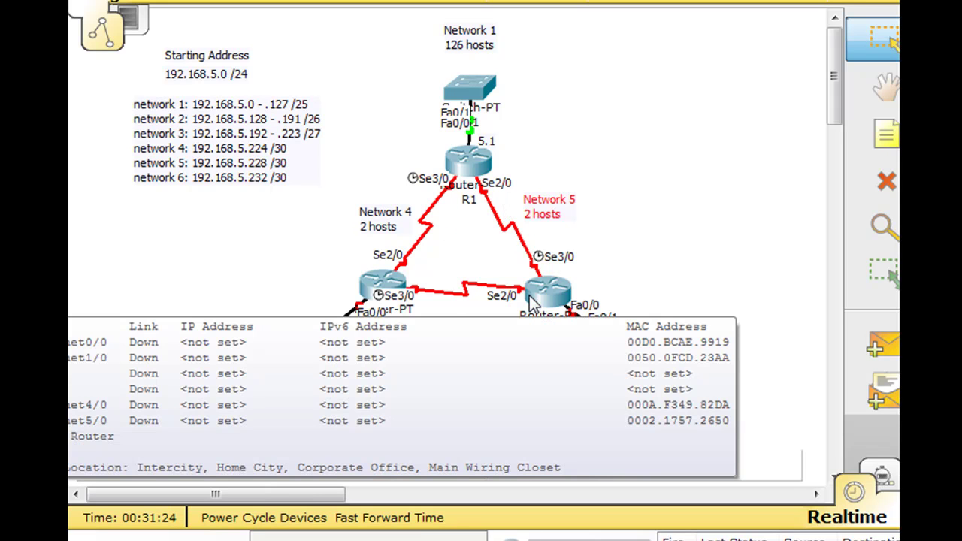
mouse_move(487, 215)
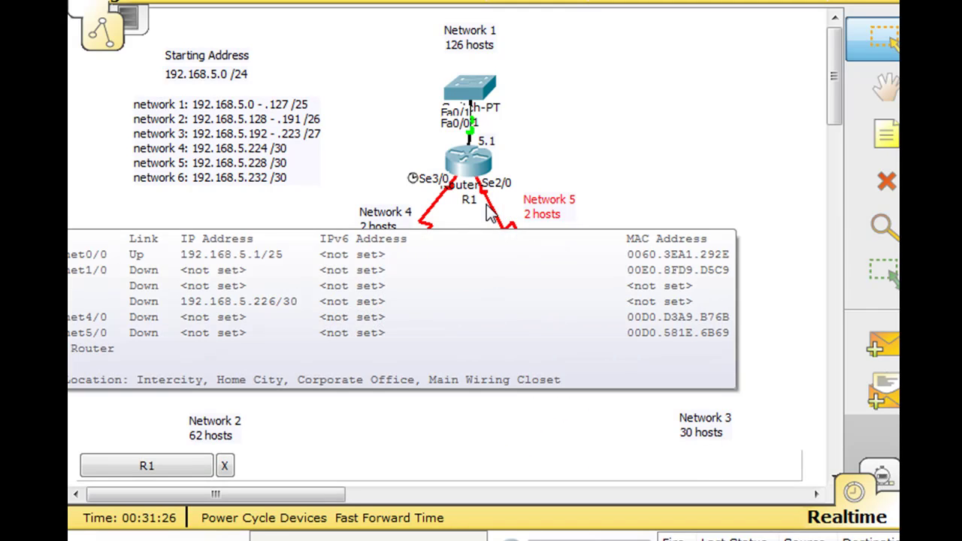
left_click(478, 167)
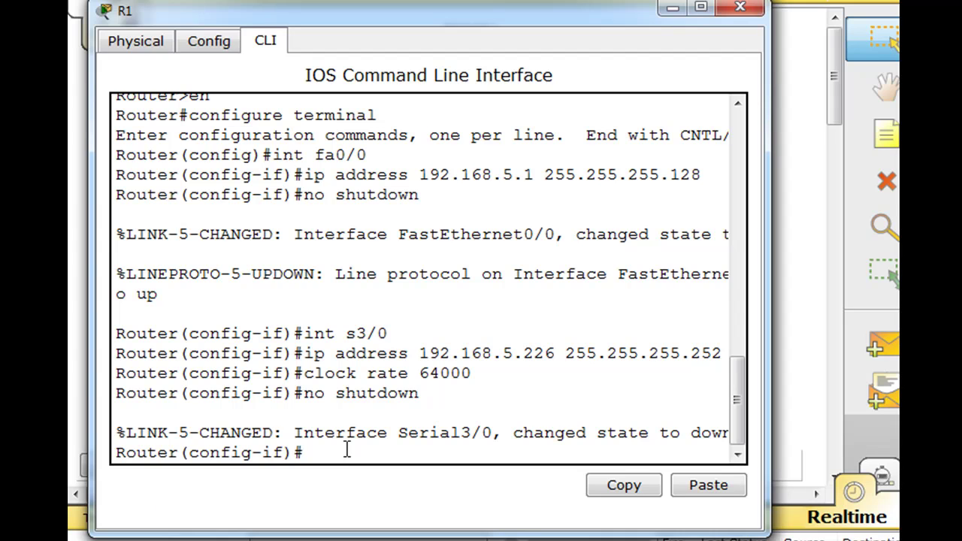
- Give R1's Serial2/0 192.168.5.229 255.255.255.252 via recalled commands, enable it, and close the window
key("Up")
key("Up")
key("Up")
key("Up")
key("BackSpace")
type("2")
key("Return")
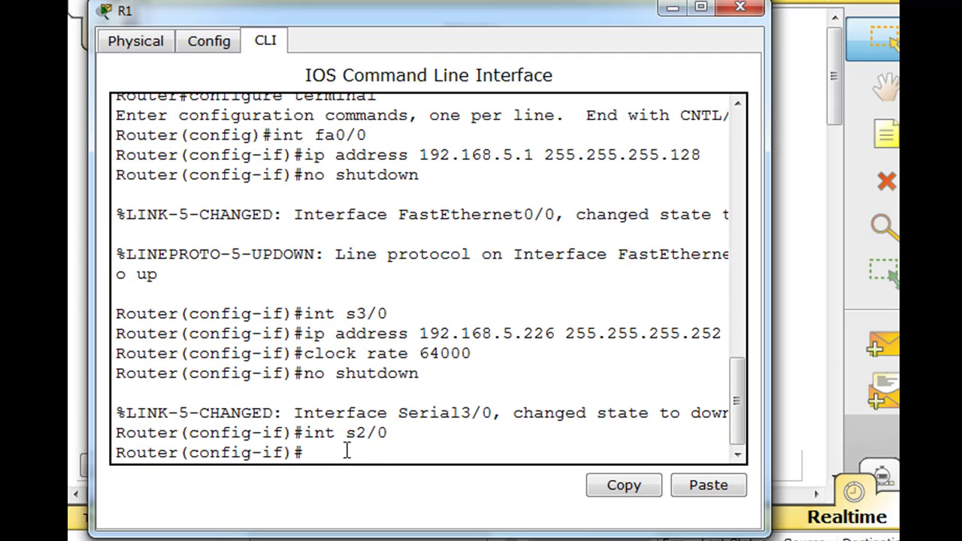
key("Up")
key("Up")
key("Up")
key("Up")
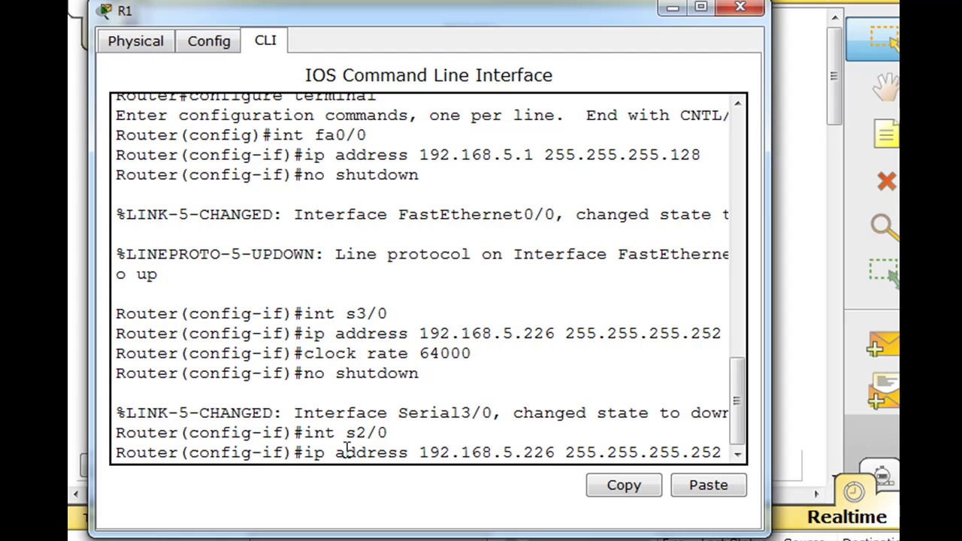
key("Left")
key("Left")
key("Left")
key("Left")
key("Left")
key("Left")
key("Left")
key("Left")
key("Left")
key("Left")
key("Left")
key("BackSpace")
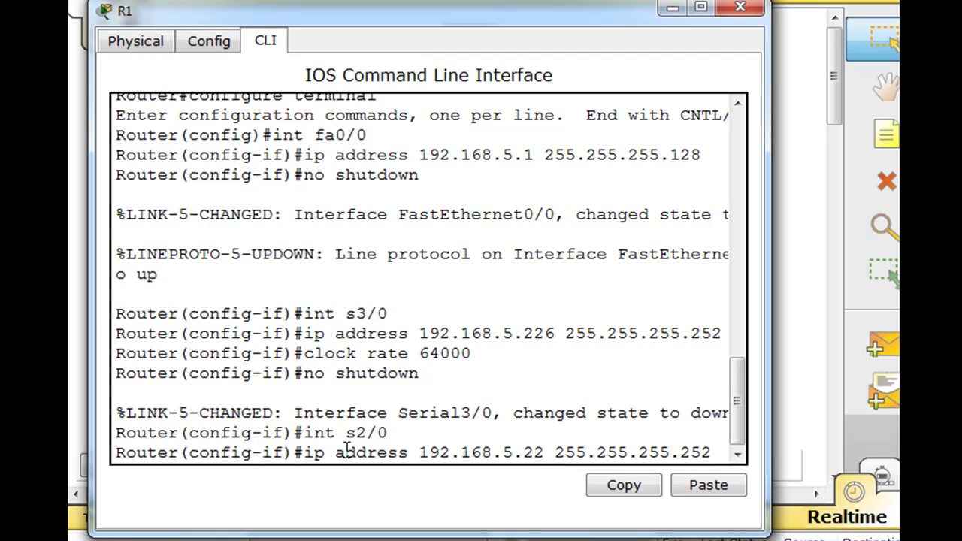
type("9")
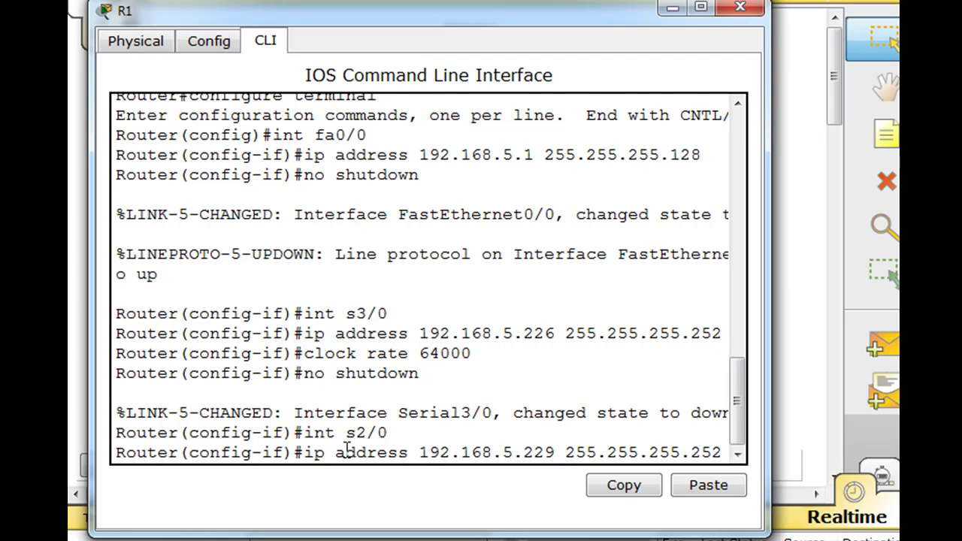
key("Return")
type("no sh")
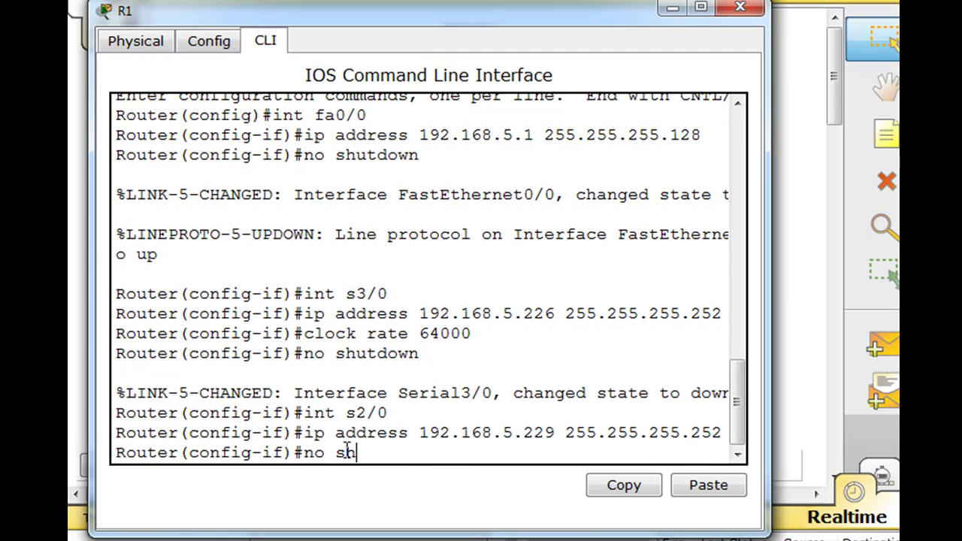
type("utdown")
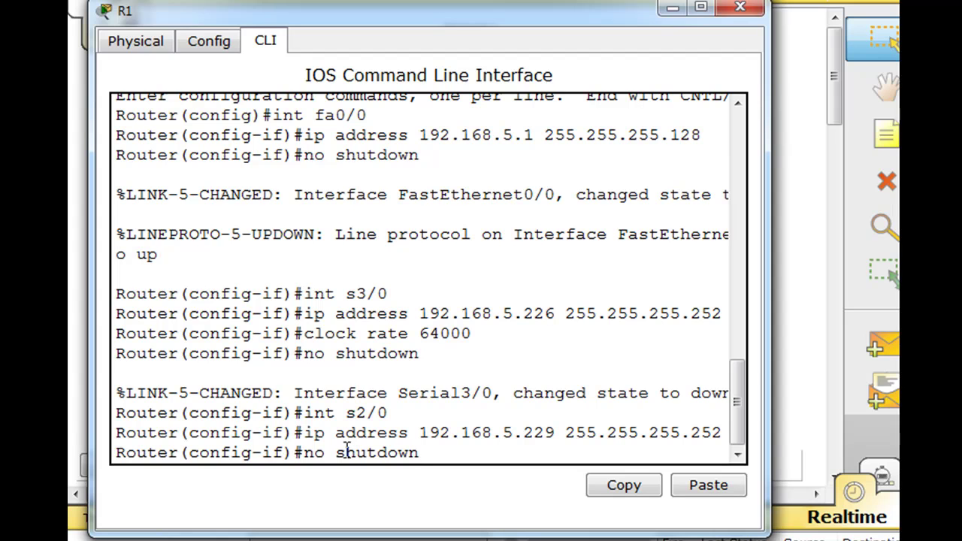
key("Return")
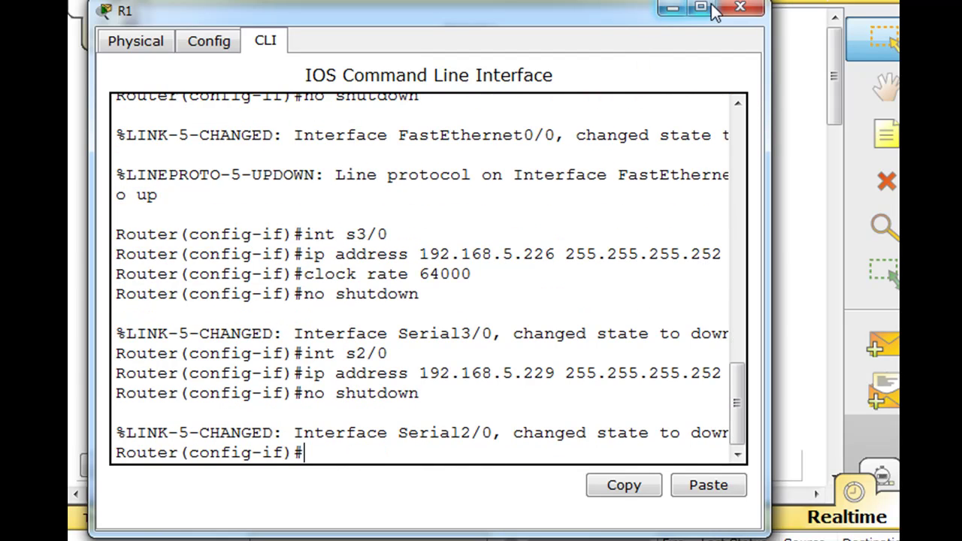
left_click(738, 9)
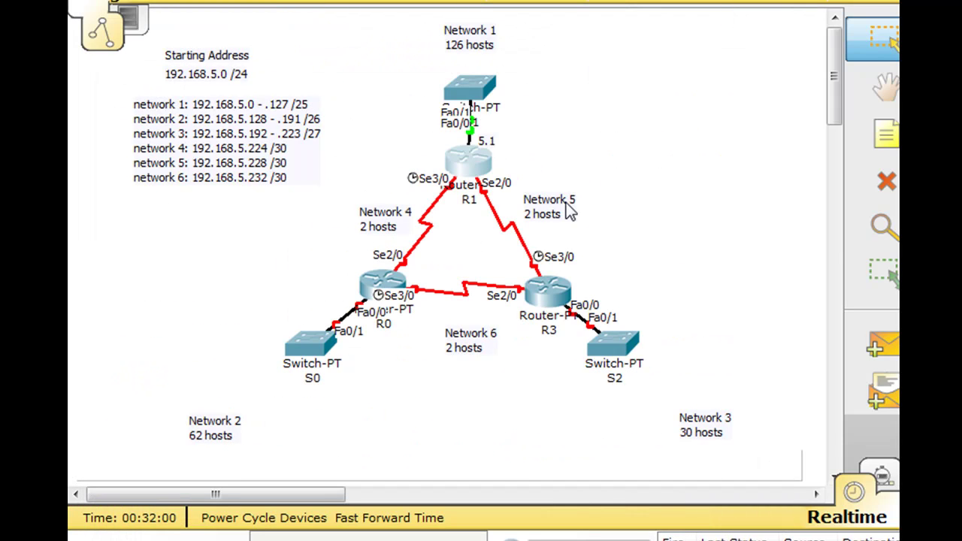
- Add a '5.229' text note beside R1's Se2/0 link
left_click(881, 134)
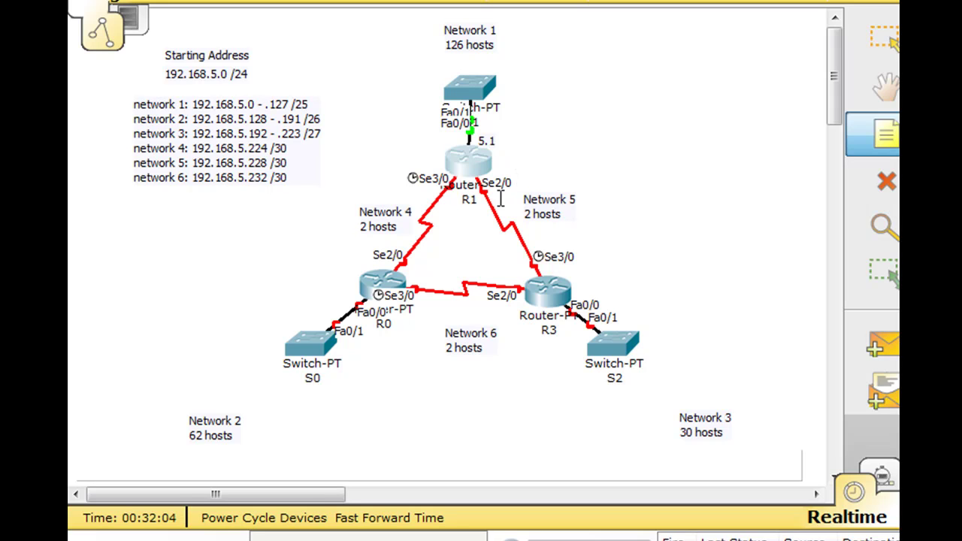
left_click(498, 201)
type("5.")
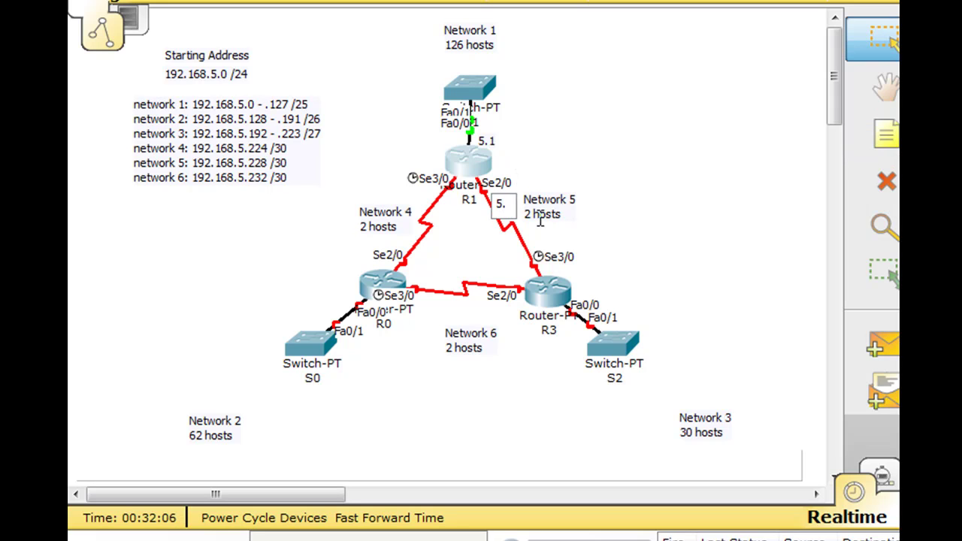
type("229")
left_click(620, 173)
mouse_move(515, 211)
left_mouse_down()
mouse_move(541, 183)
mouse_move(504, 192)
mouse_move(502, 208)
left_mouse_up()
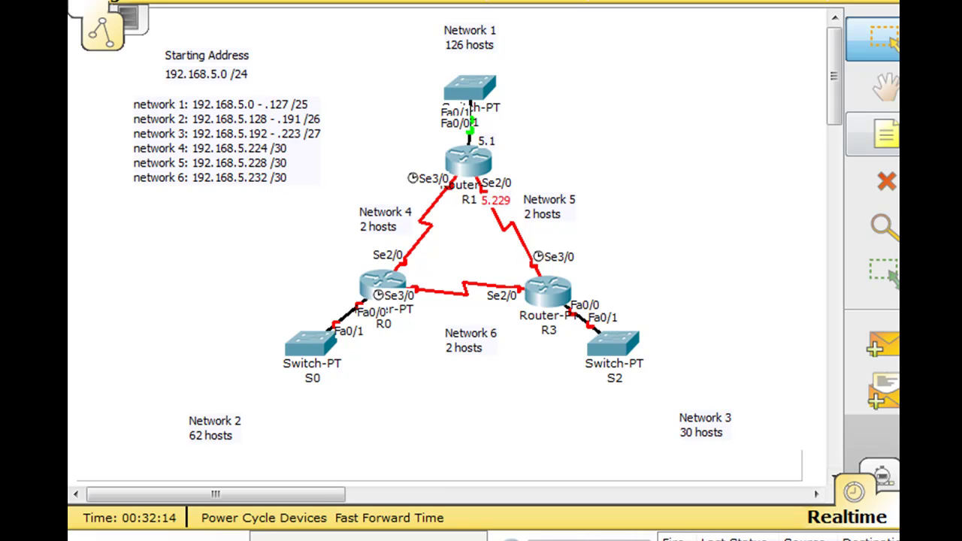
- Add a '5.226' text note beside R1's Se3/0 link
left_click(886, 133)
left_click(433, 205)
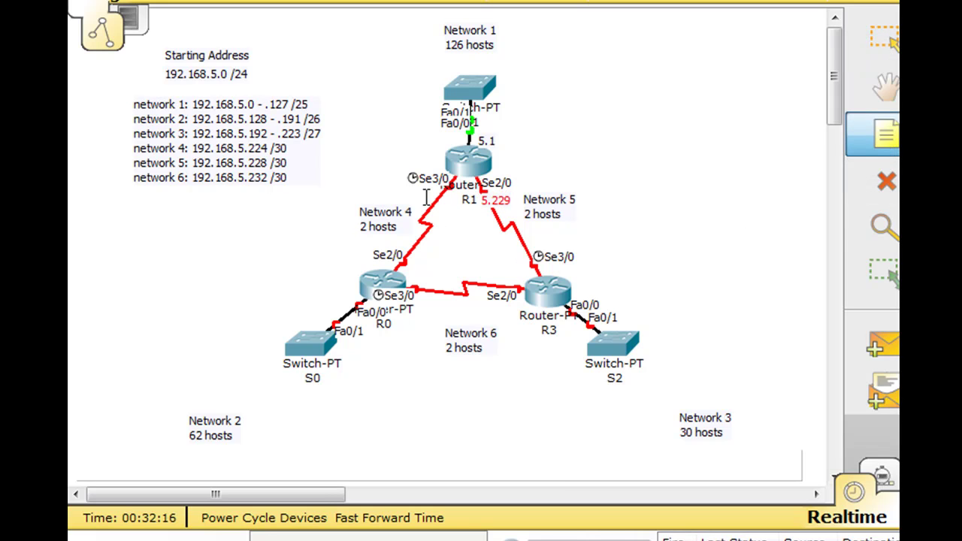
type("5")
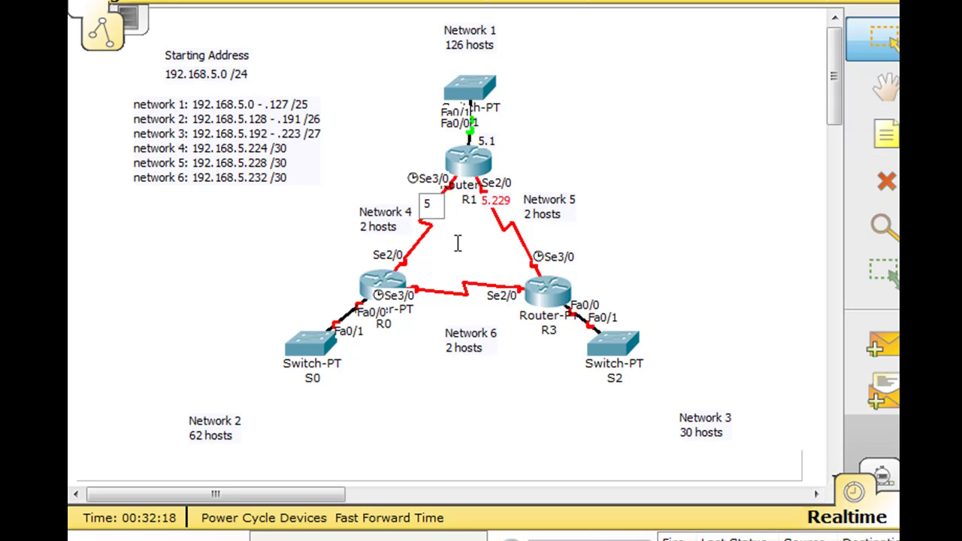
type(".226")
left_click(475, 261)
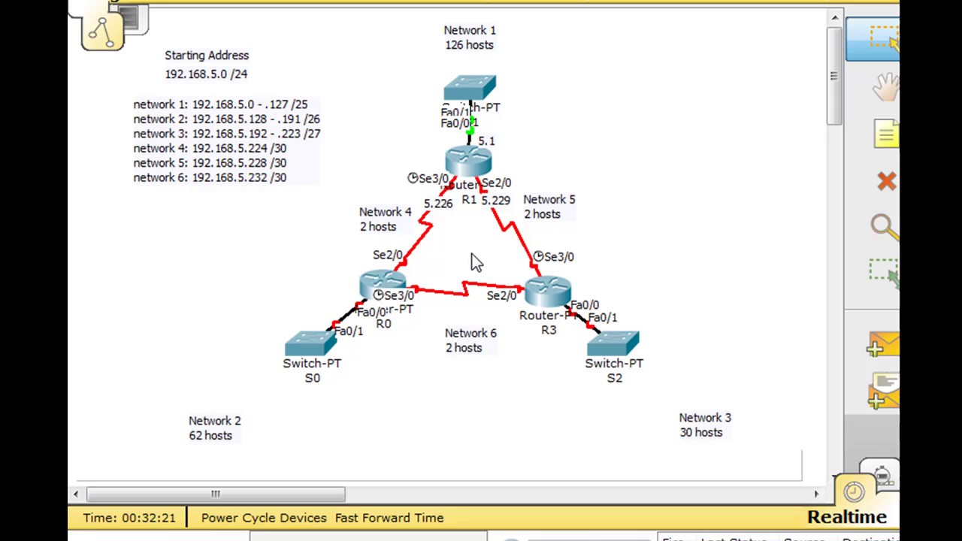
left_click(439, 206)
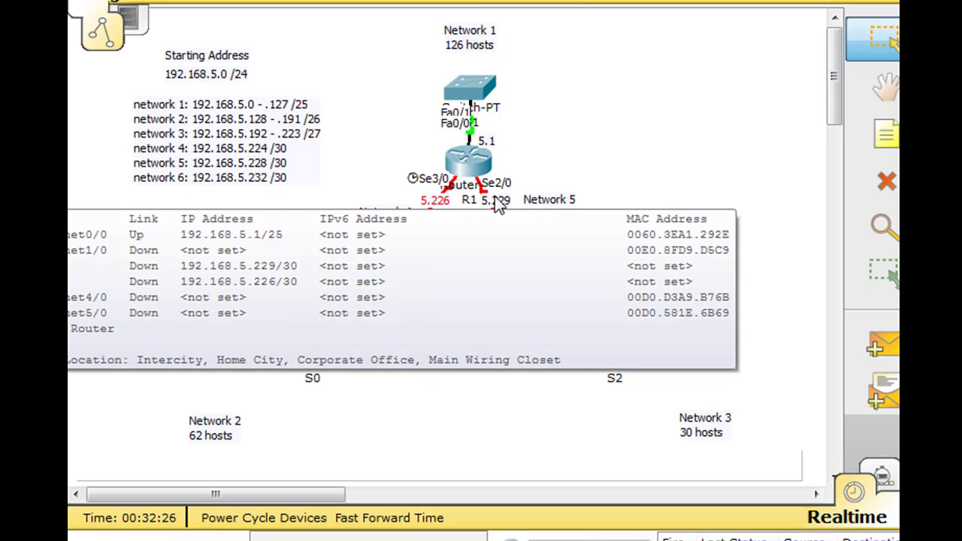
left_click(668, 166)
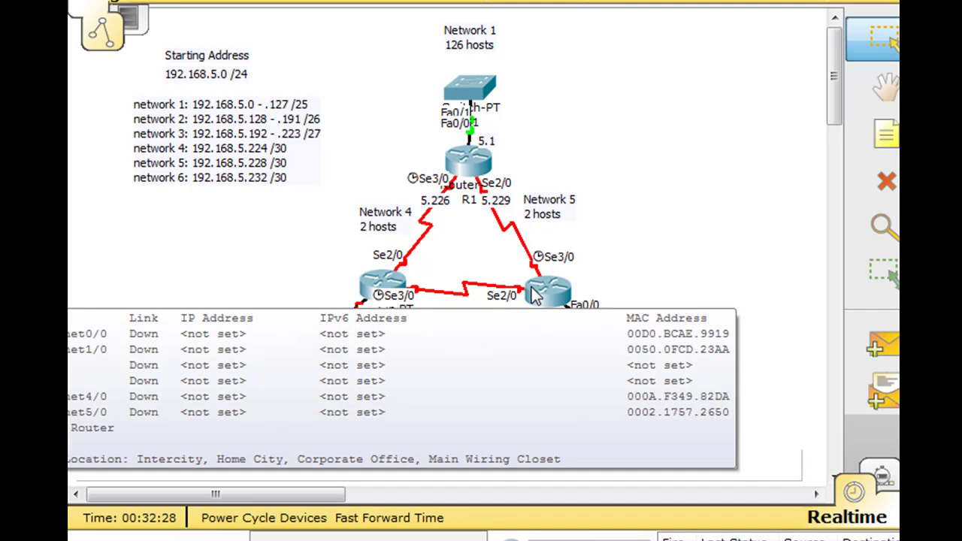
mouse_move(534, 294)
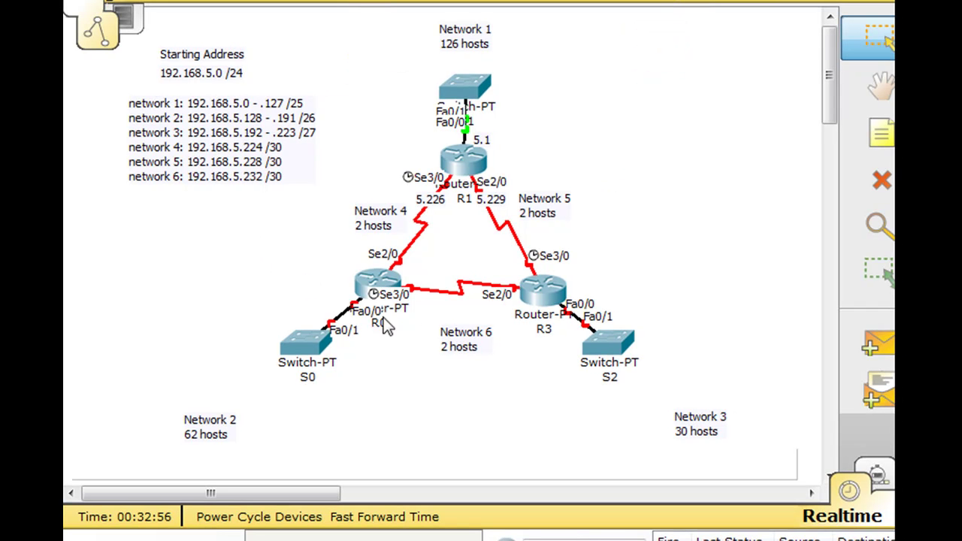
- Open R0's CLI, decline the setup dialog, and enter enable and global configuration mode
left_click(368, 275)
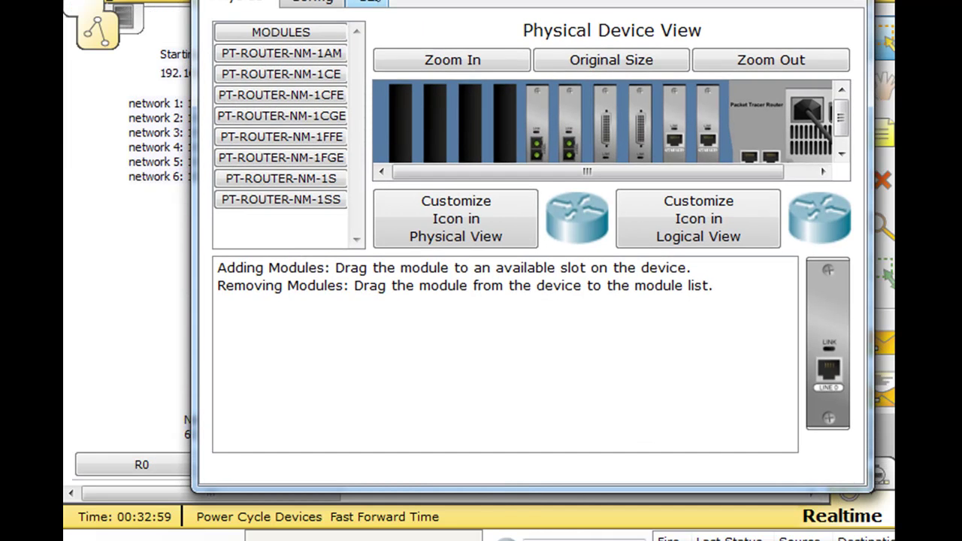
left_click(368, 3)
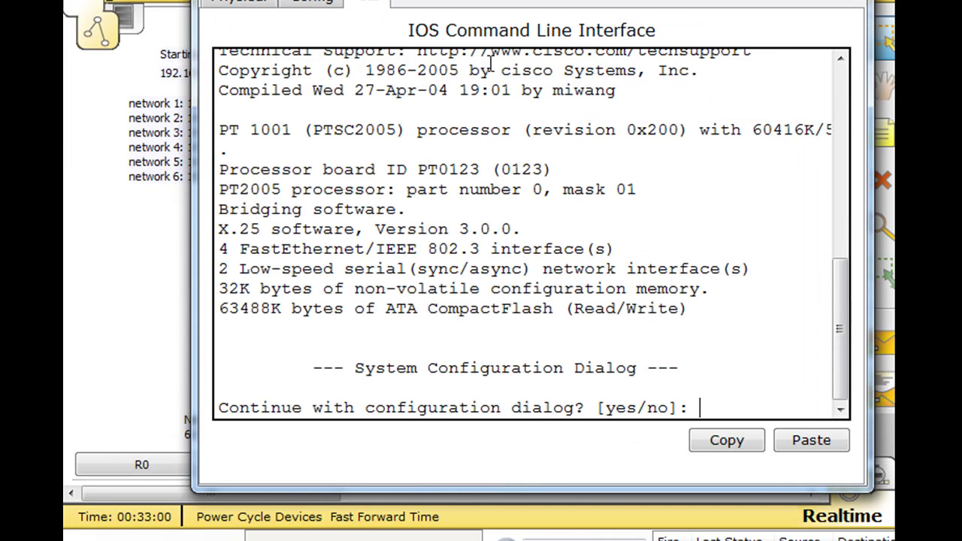
key("Return")
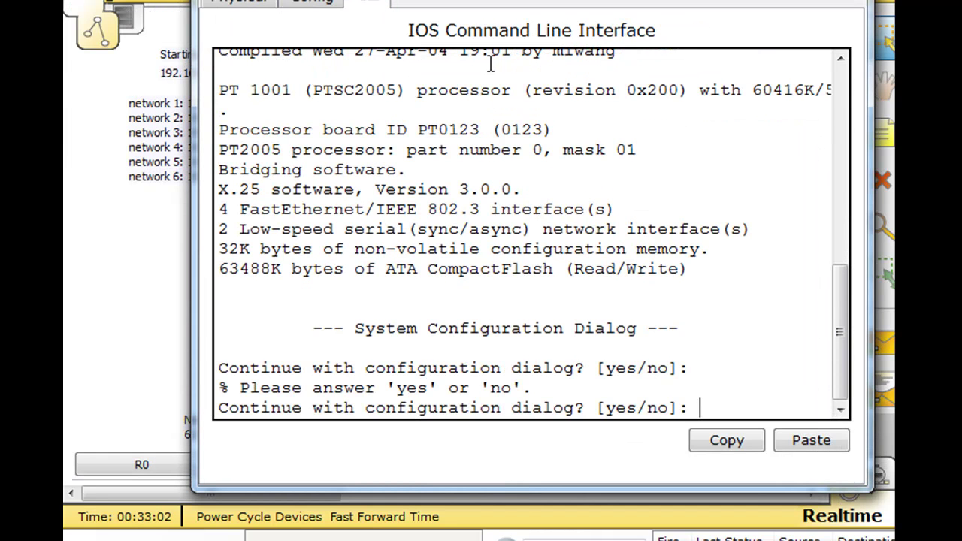
type("no")
key("Return")
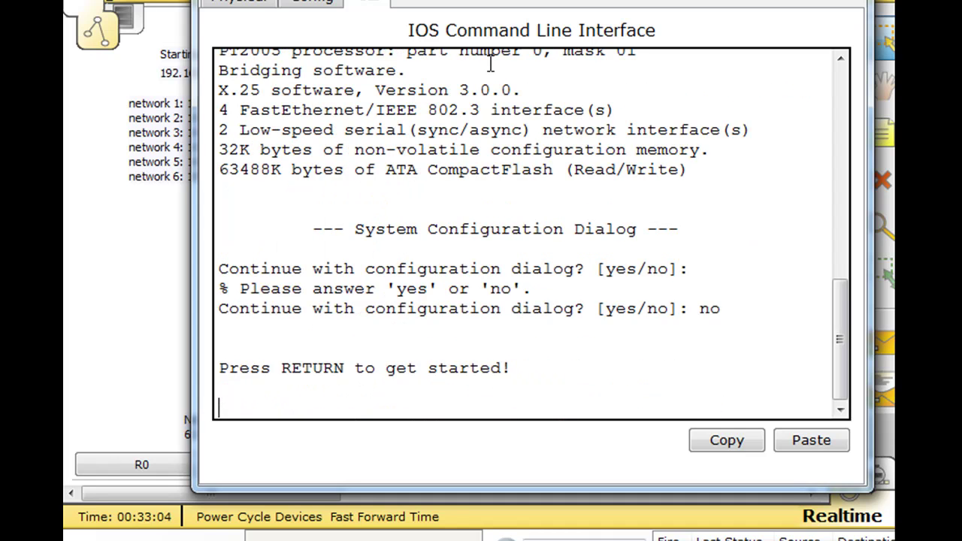
key("Return")
type("enable")
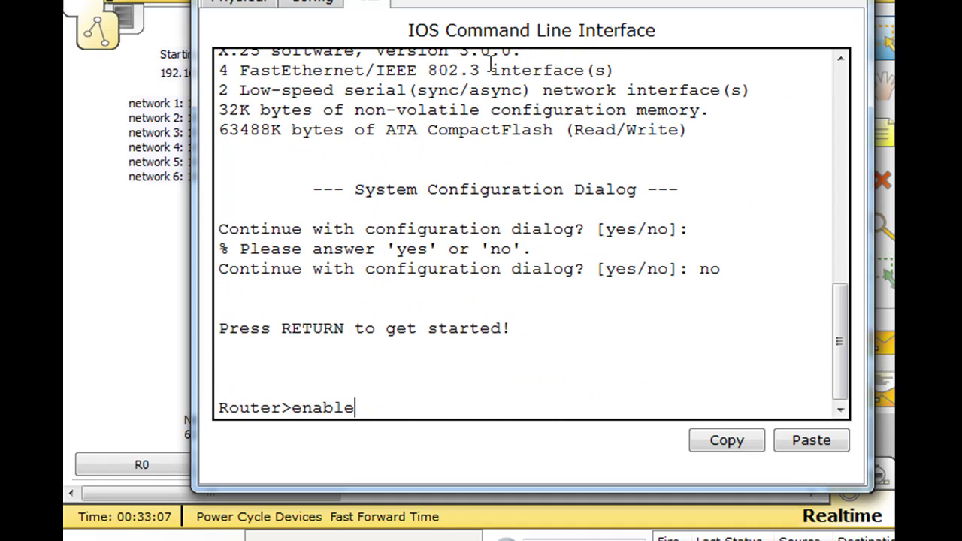
key("Return")
type("conf t")
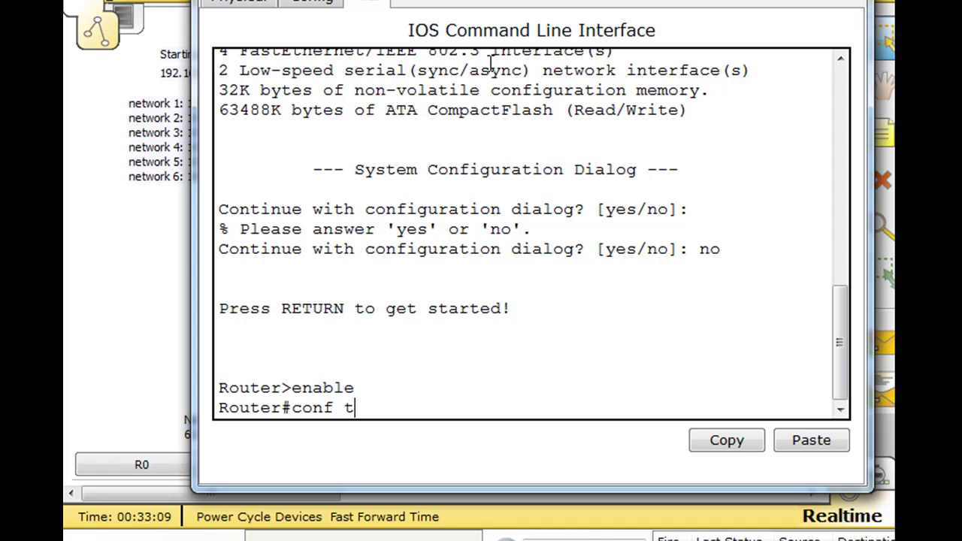
key("Return")
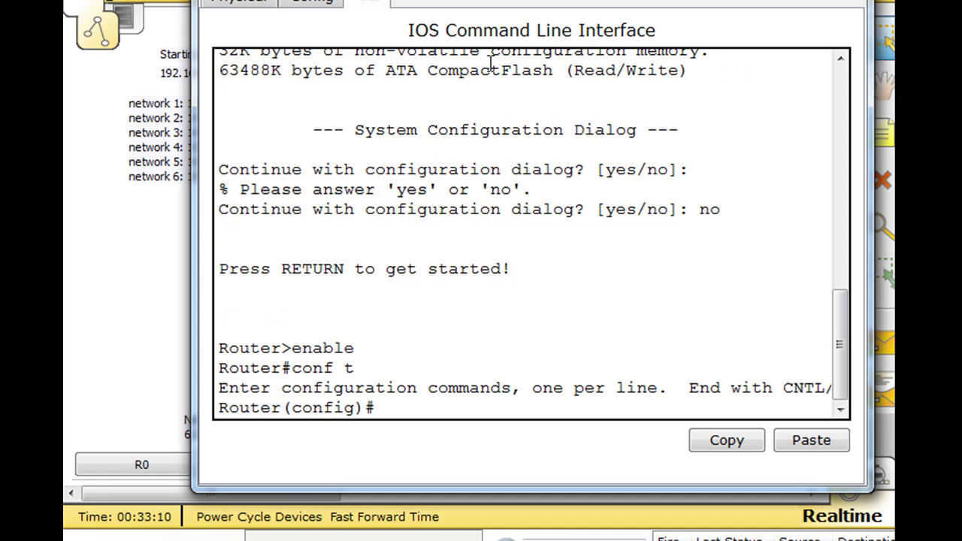
- Enter interface Fa0/0 and move the Network 2 label closer to S0
type("int fa0/")
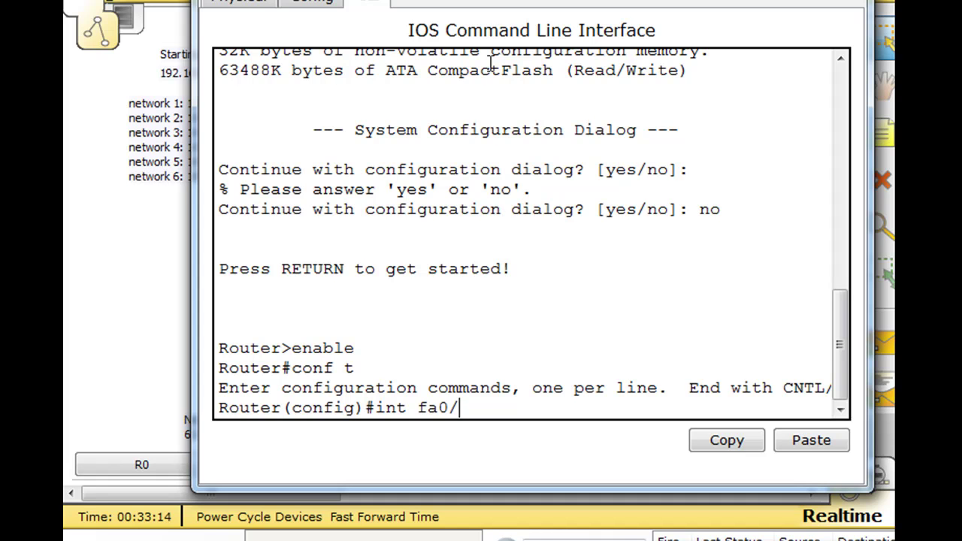
type("0")
key("Return")
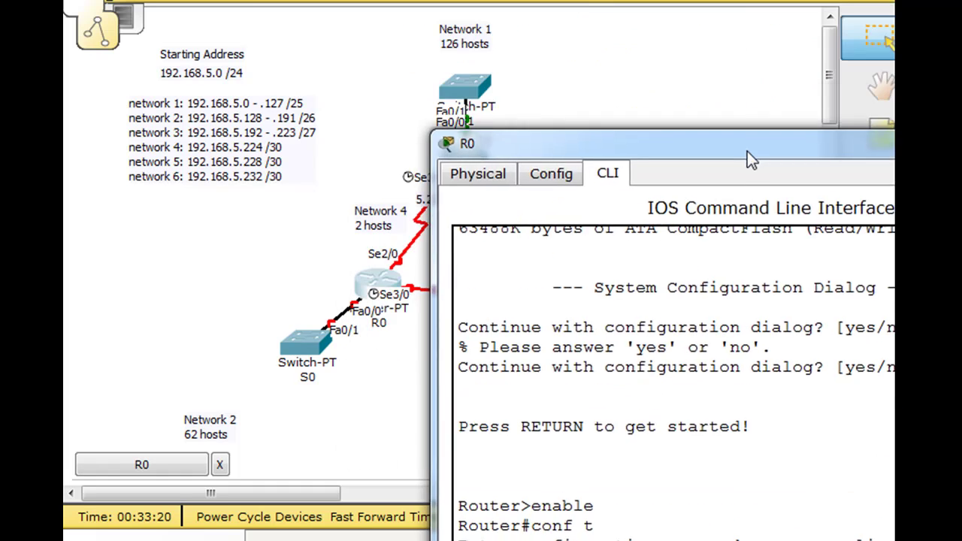
left_click_drag(748, 159, 961, 81)
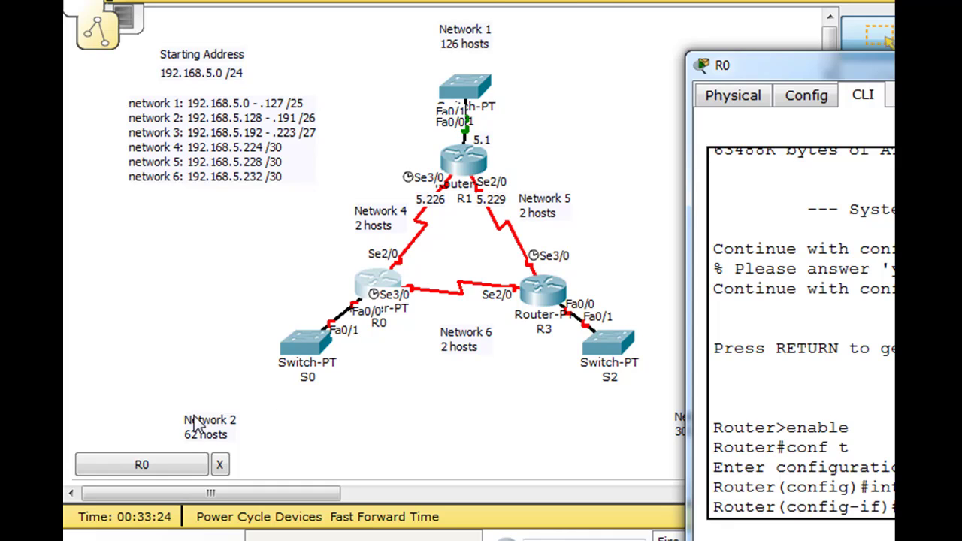
left_click_drag(194, 422, 190, 388)
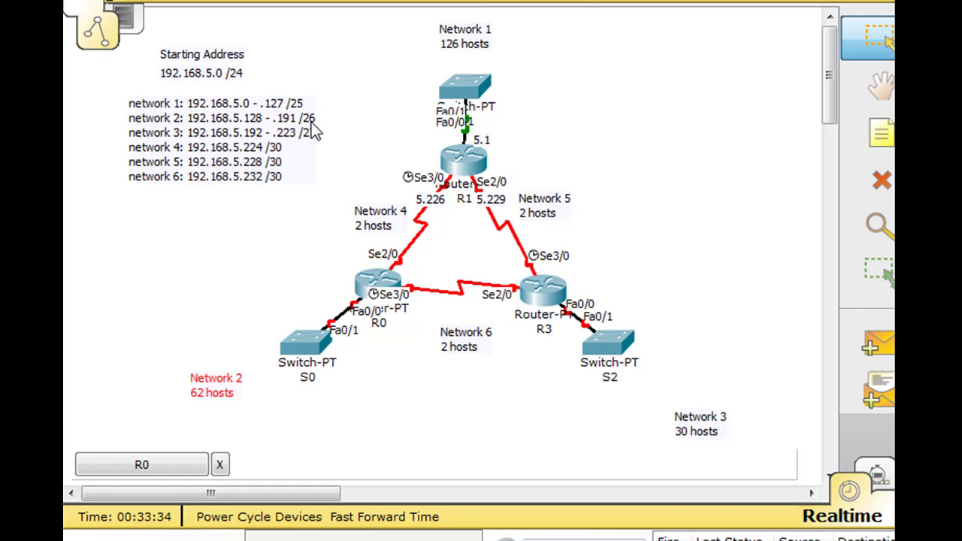
left_click(376, 285)
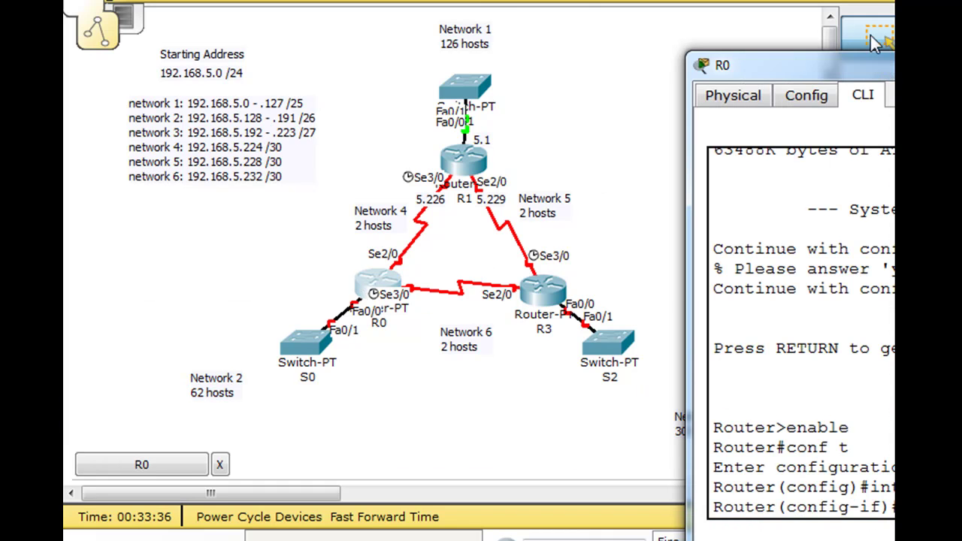
left_click_drag(875, 65, 383, 6)
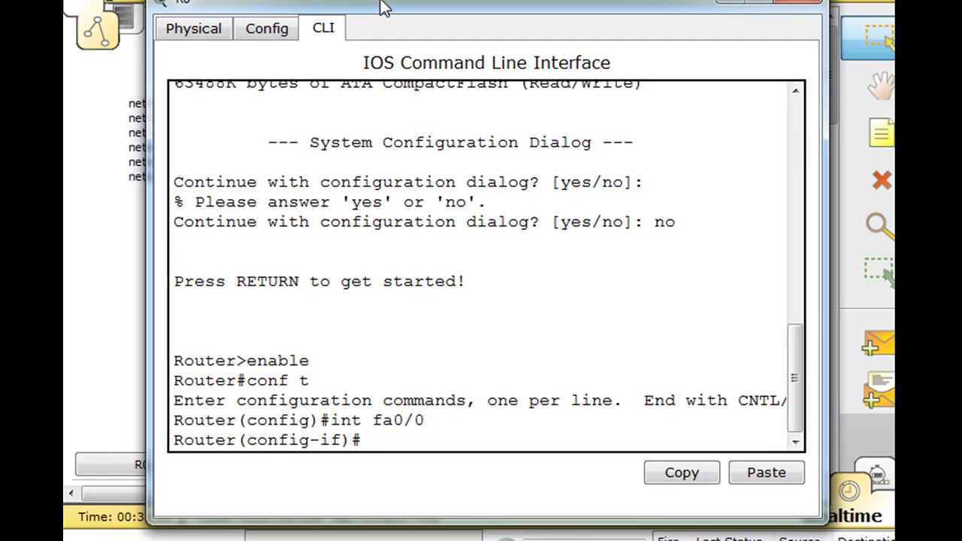
- Address Fa0/0 as 192.168.5.129 255.255.255.192, bring it up, and minimize R0's window
type("ip addres")
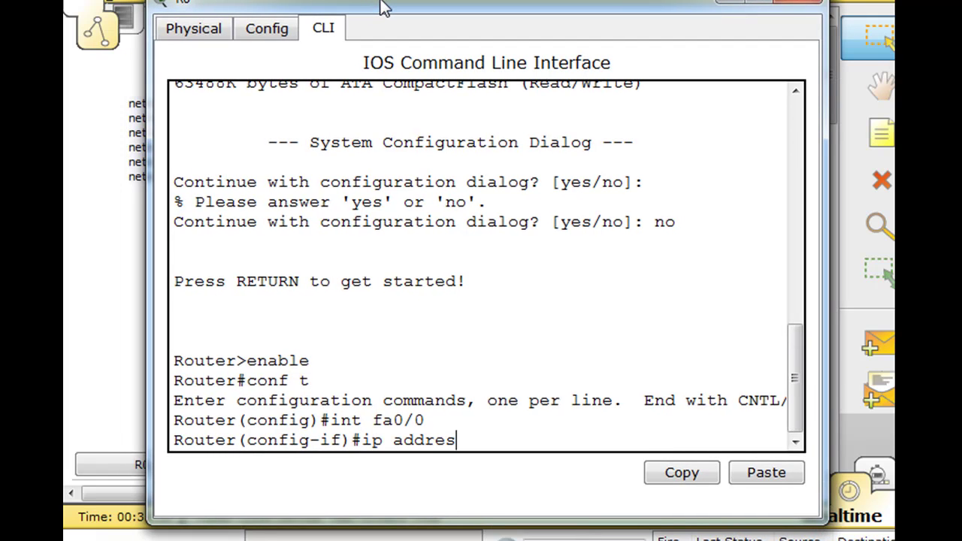
type("s 192.168.")
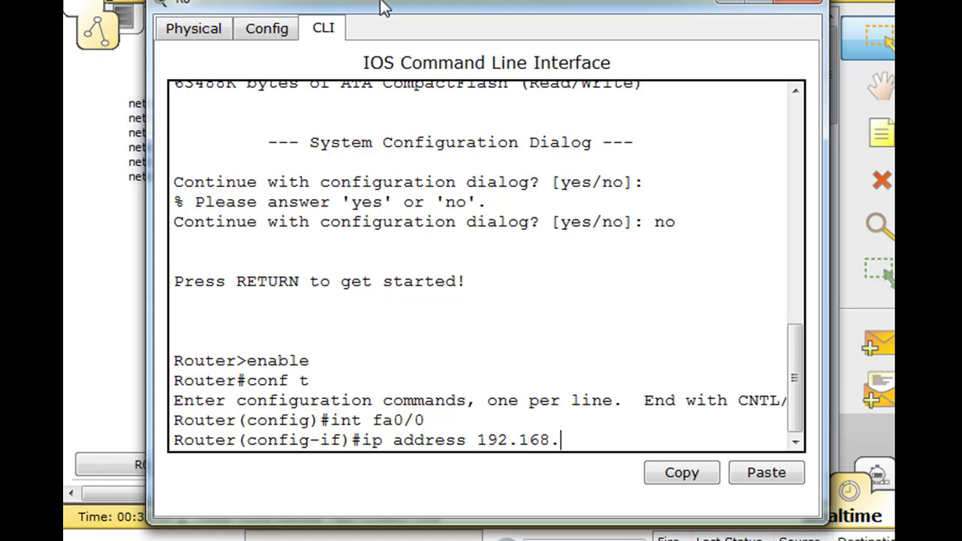
type("5.129 2")
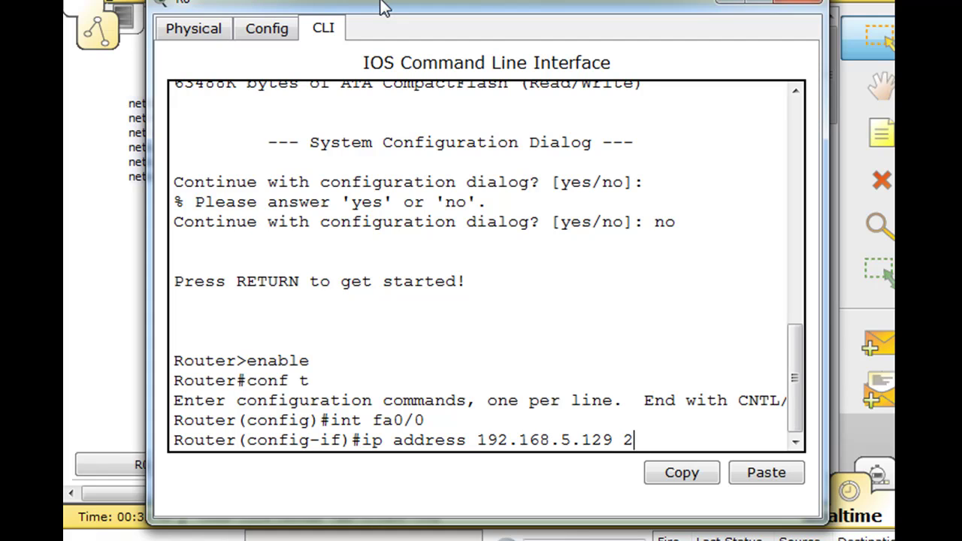
type("55.255.2")
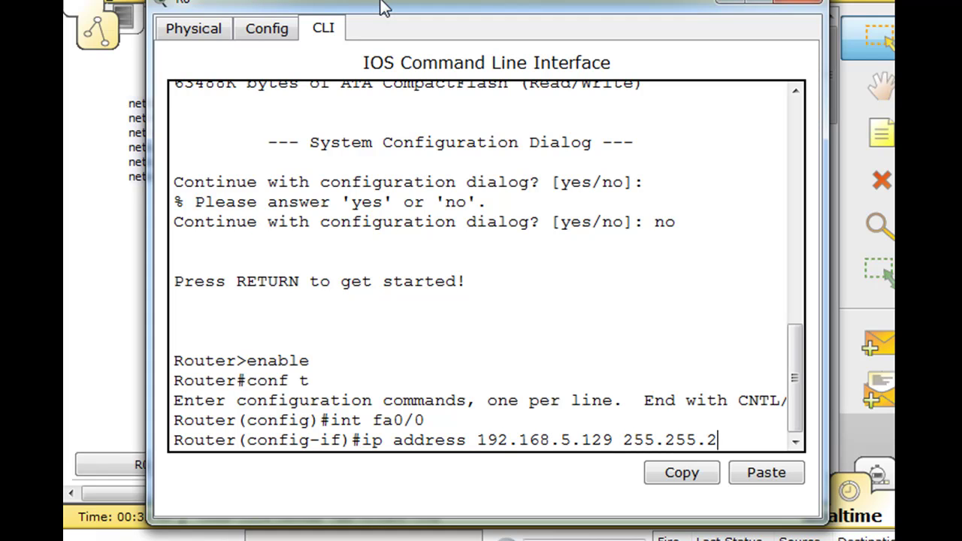
type("55.192")
key("Return")
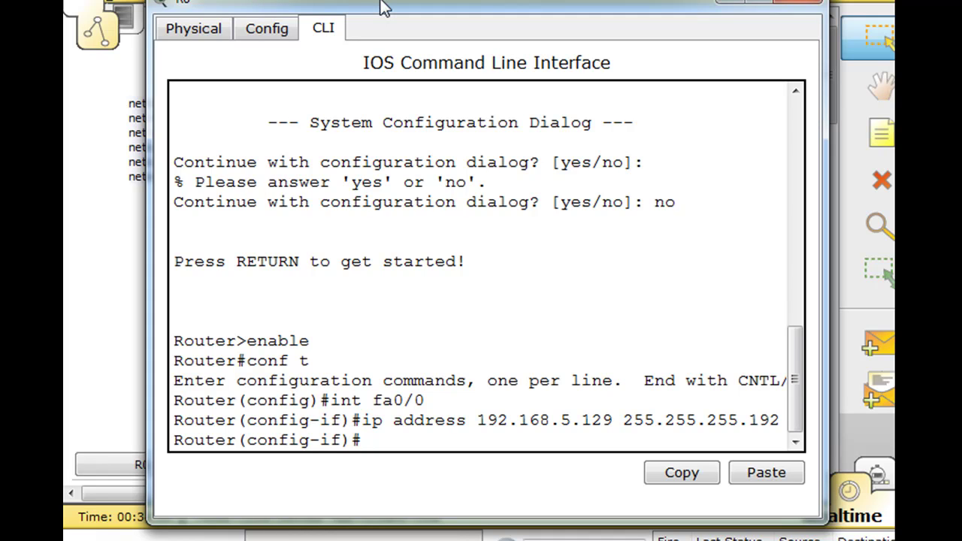
type("no shut")
key("Return")
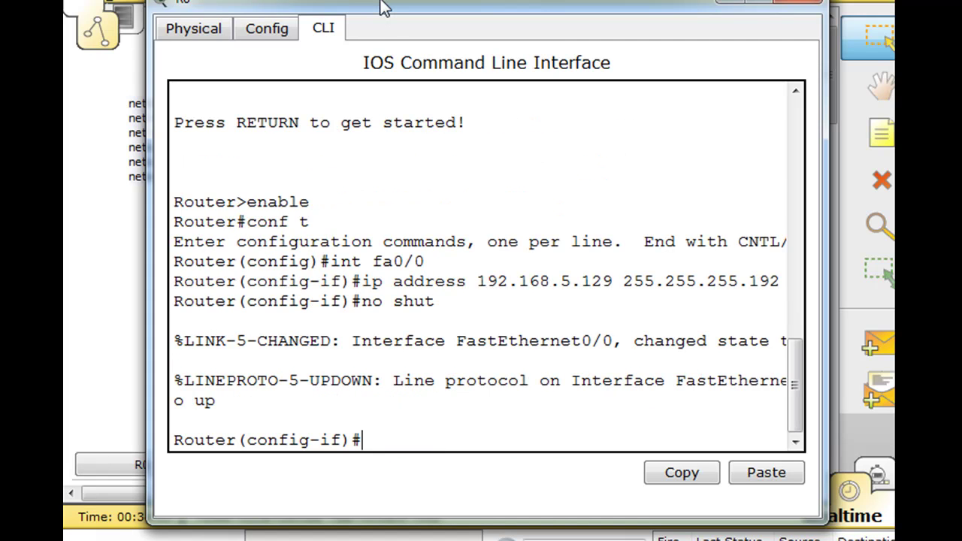
left_click(730, 4)
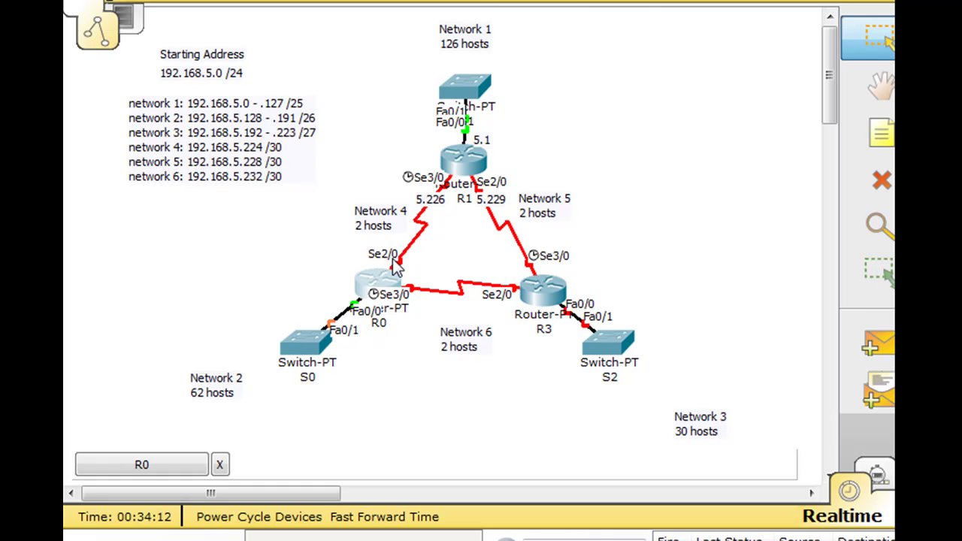
- Confirm R0's Fa0/0 is up at 192.168.5.129/26, then reopen R0's command line
mouse_move(405, 308)
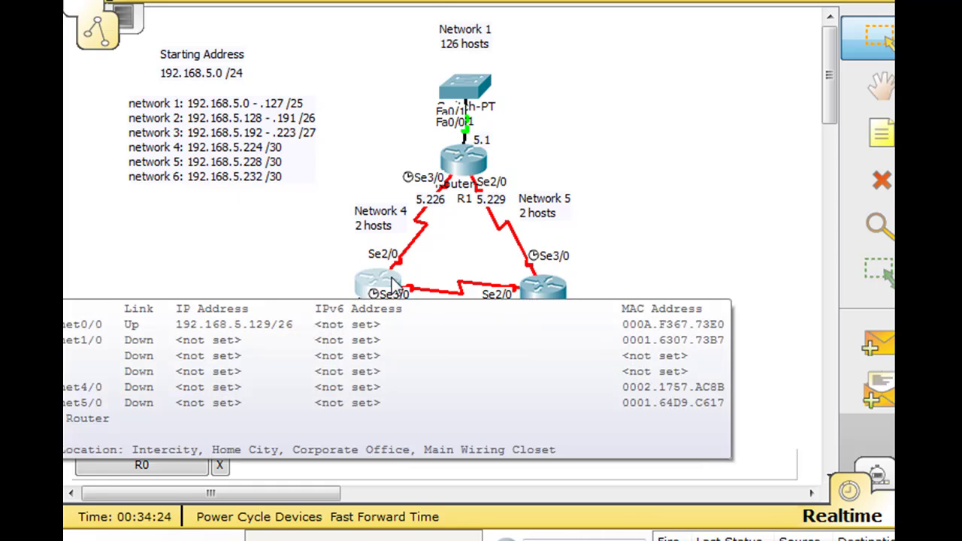
left_click(392, 278)
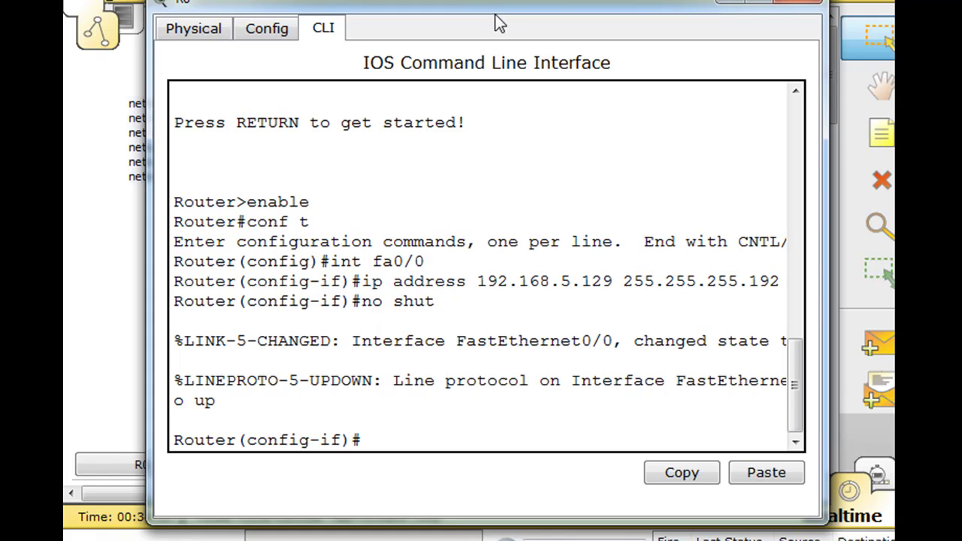
- Switch R0's configuration to interface Serial2/0 by editing the recalled int command
mouse_move(496, 9)
left_mouse_down()
mouse_move(425, 286)
mouse_move(449, 309)
mouse_move(548, 114)
mouse_move(511, 0)
left_mouse_up()
key("Up")
key("Up")
key("Up")
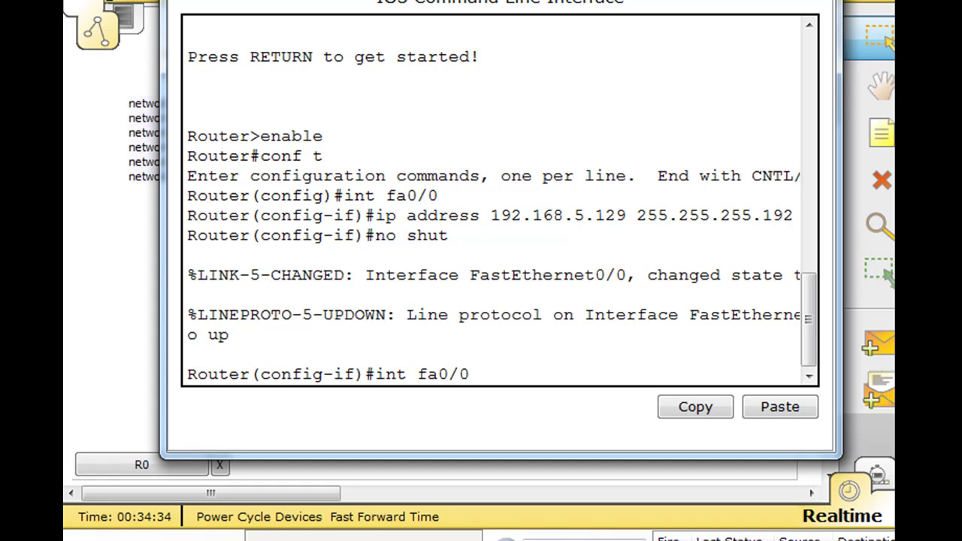
key("BackSpace")
key("BackSpace")
type("s")
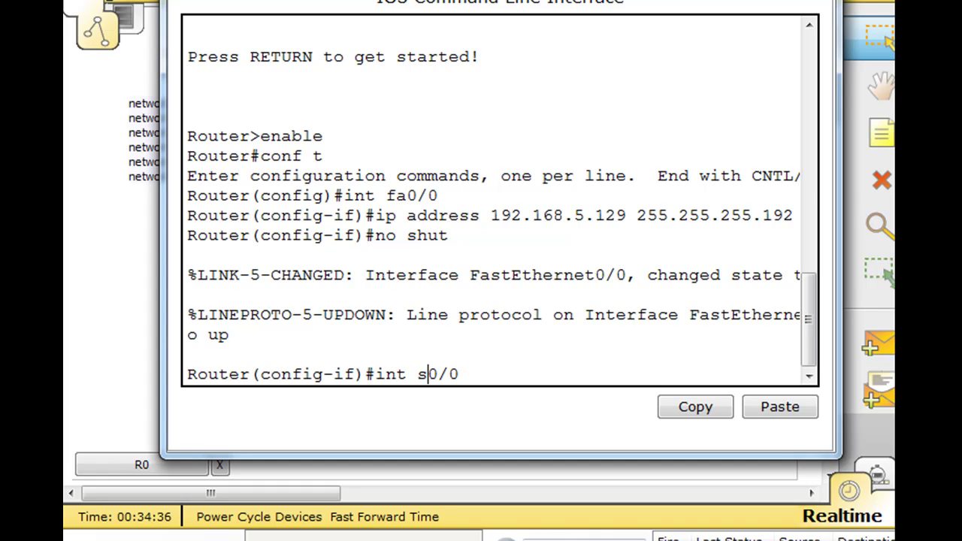
key("BackSpace")
type("2")
key("Right")
key("Right")
key("Return")
- Address Serial2/0 as 192.168.5.225 255.255.255.252 and bring it up
key("Up")
key("Up")
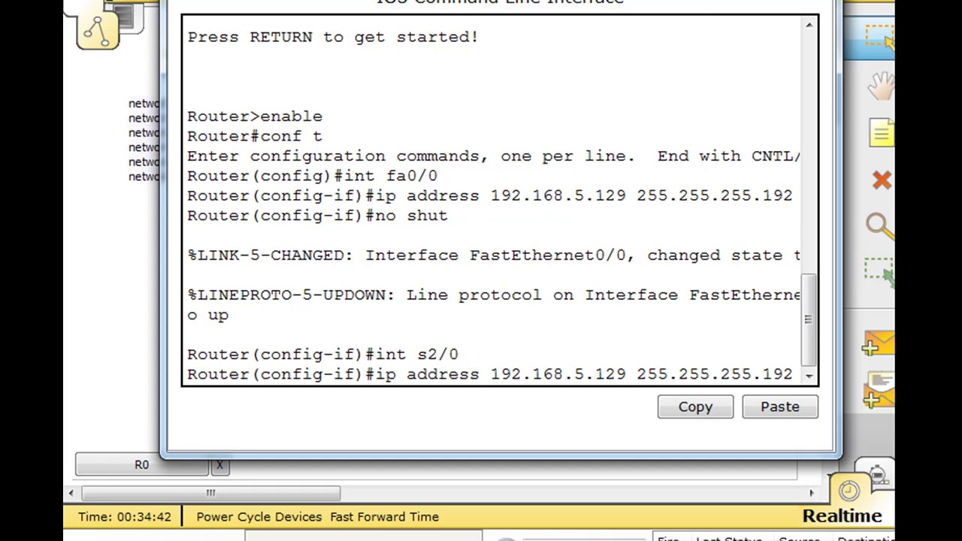
key("BackSpace")
key("BackSpace")
key("BackSpace")
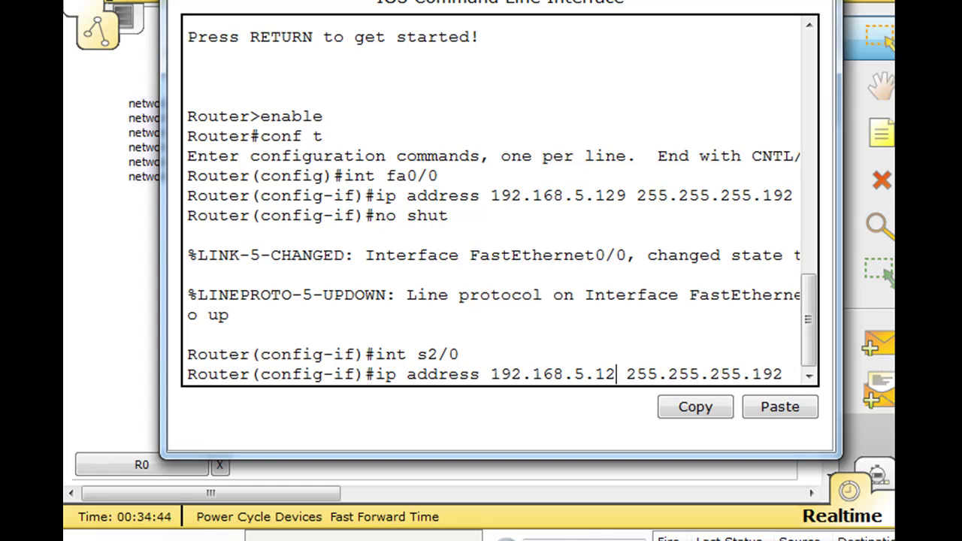
type("225")
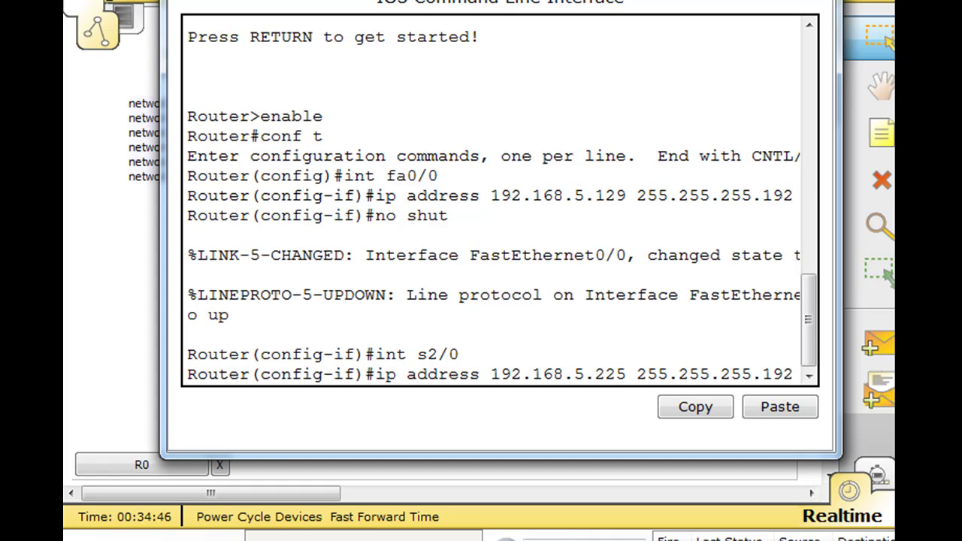
key("Right")
key("Right")
key("Right")
key("Right")
key("Right")
key("Right")
key("Right")
key("Right")
key("Right")
key("Right")
key("Right")
key("Right")
key("Right")
key("Right")
key("Right")
key("Right")
key("BackSpace")
key("BackSpace")
key("BackSpace")
type("252")
key("Return")
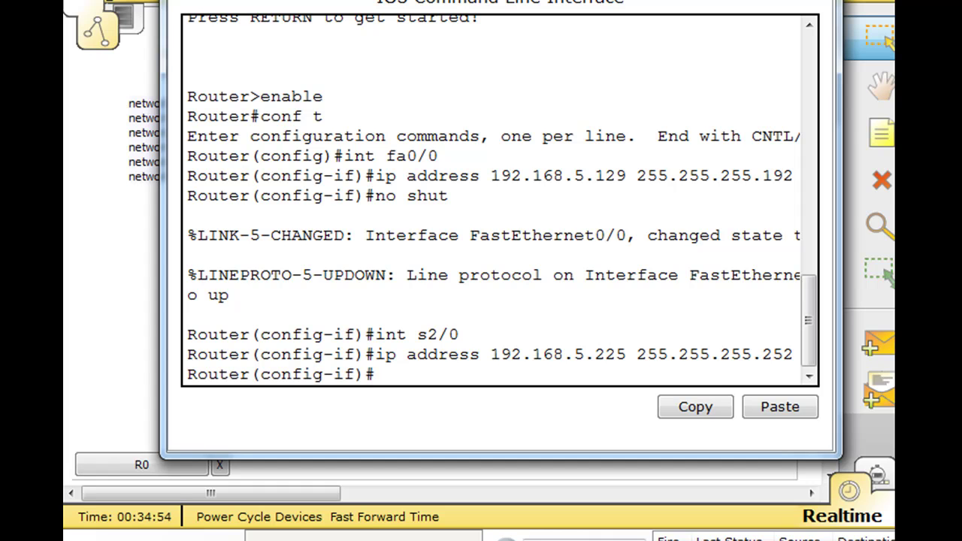
left_click_drag(507, 0, 474, 0)
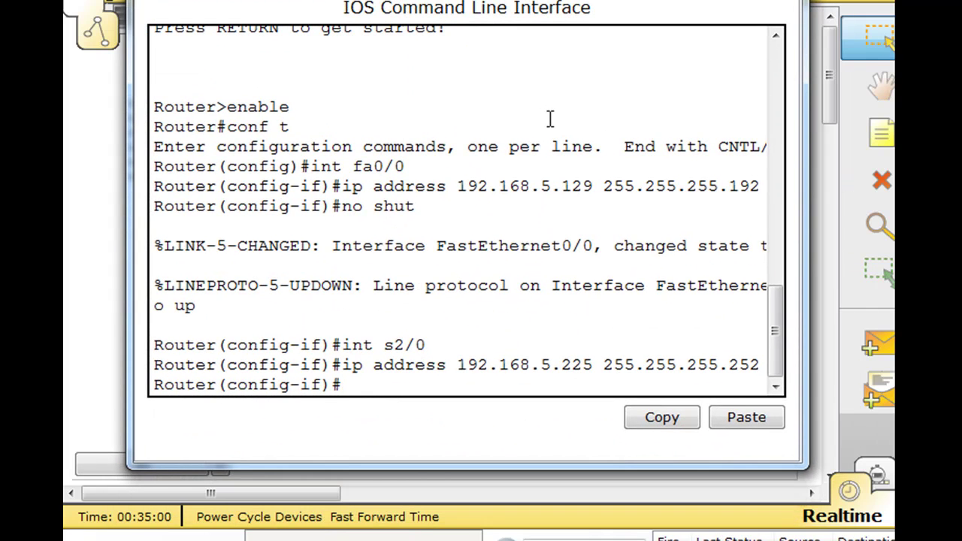
type("no shutdow")
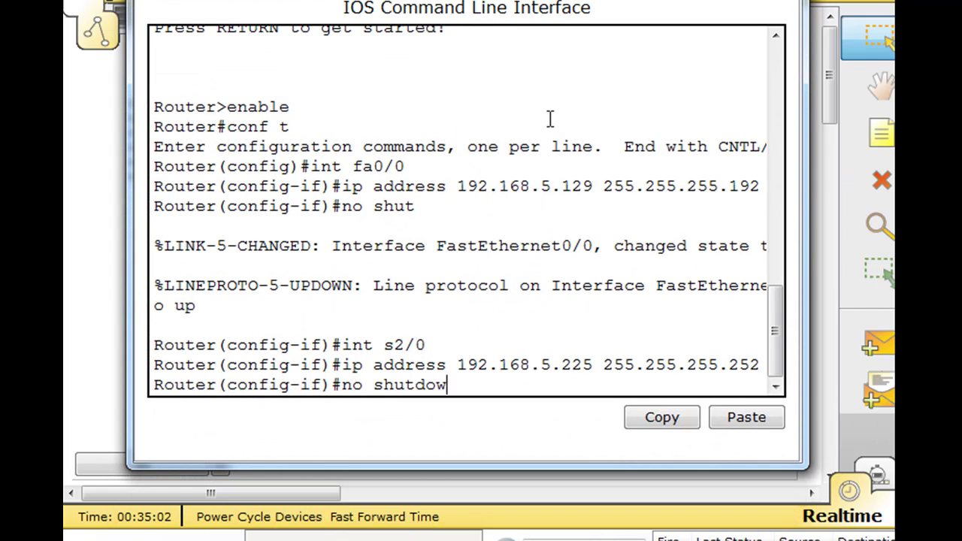
type("n")
key("Return")
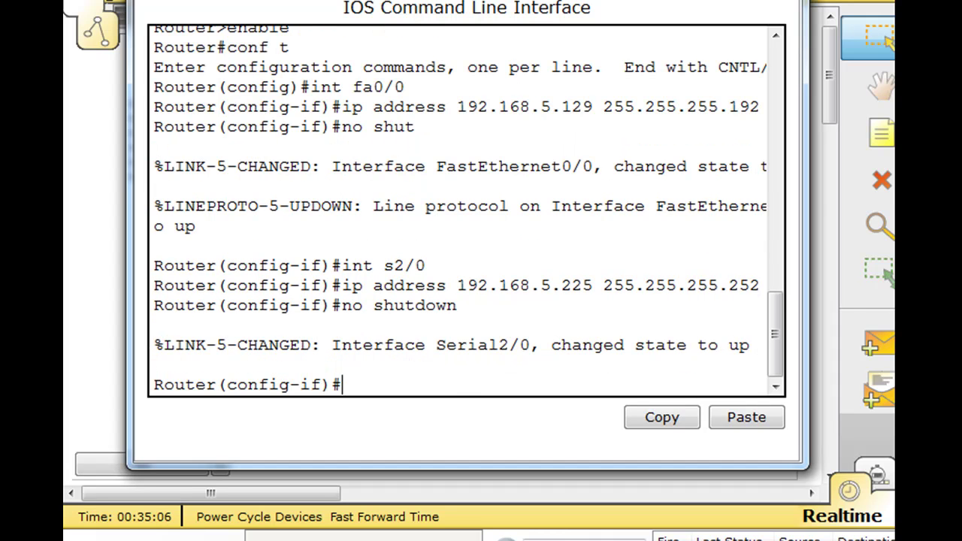
left_click_drag(519, 2, 504, 435)
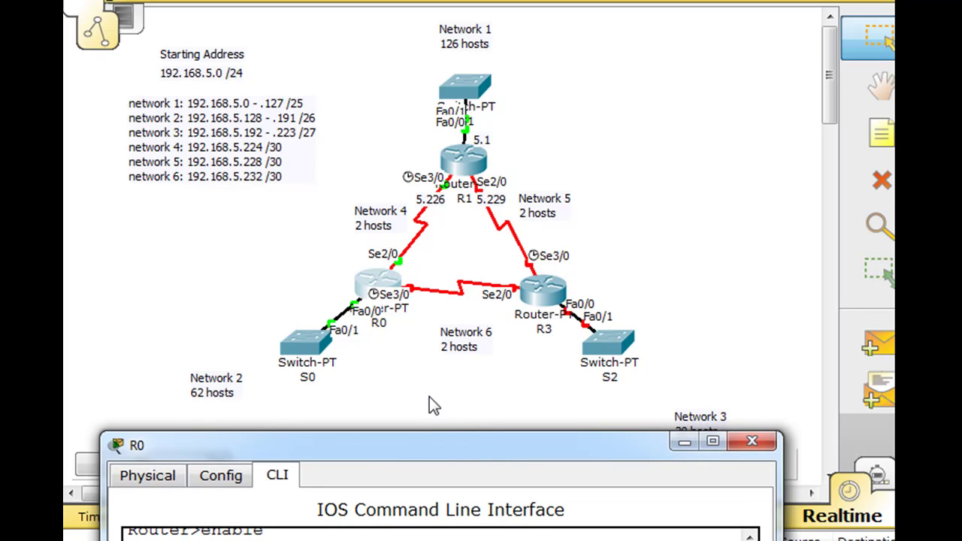
left_click_drag(451, 448, 465, 414)
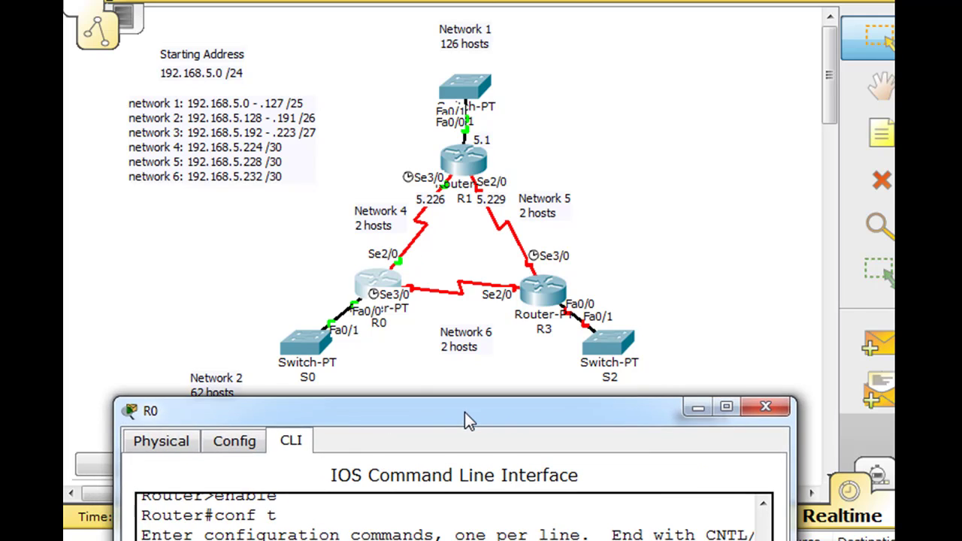
type("int fa0/0 ip address 192.168.5.129 255.255.255.192")
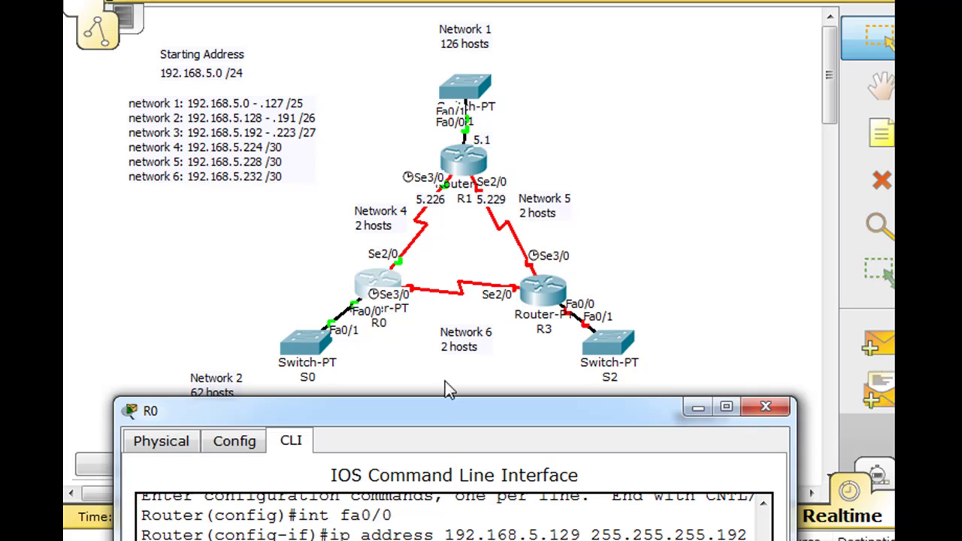
left_click_drag(453, 416, 455, 416)
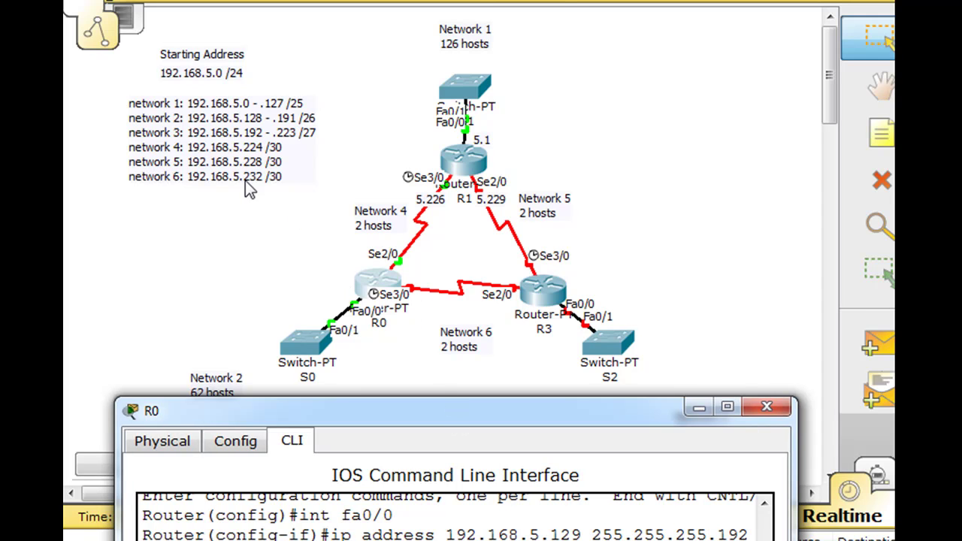
left_click_drag(477, 415, 500, 0)
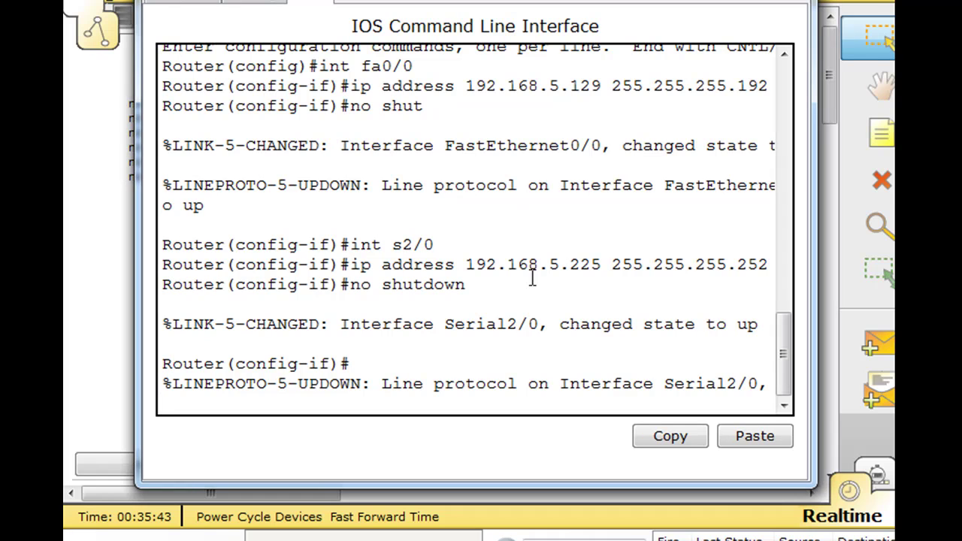
- Select R0's Serial3/0 and assign it 192.168.5.234 255.255.255.252
key("Return")
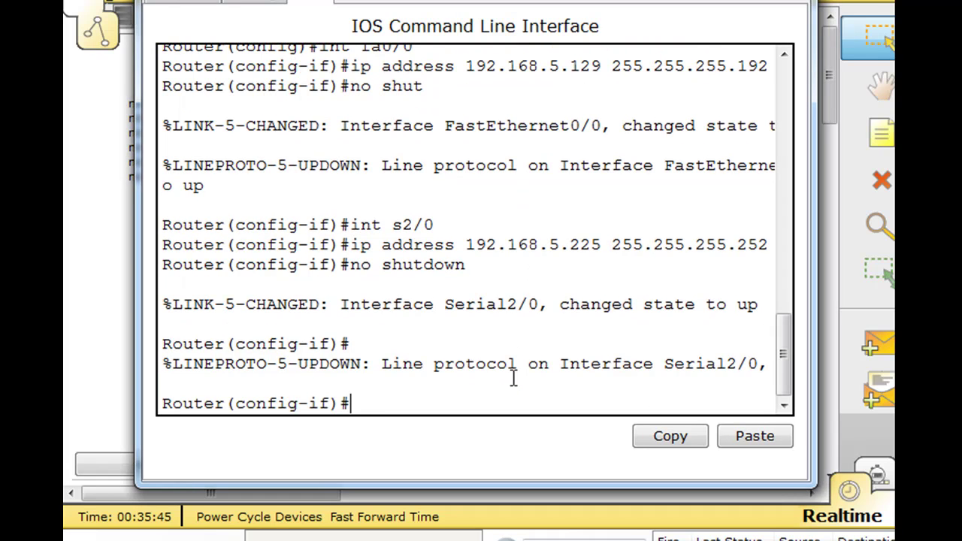
key("Up")
key("Up")
key("Up")
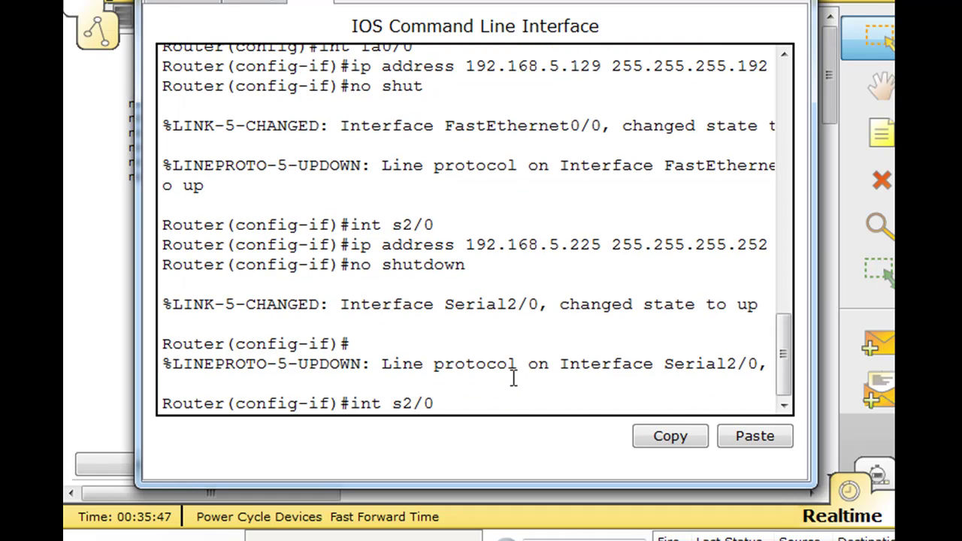
key("Left")
key("Left")
key("Right")
key("Right")
key("Return")
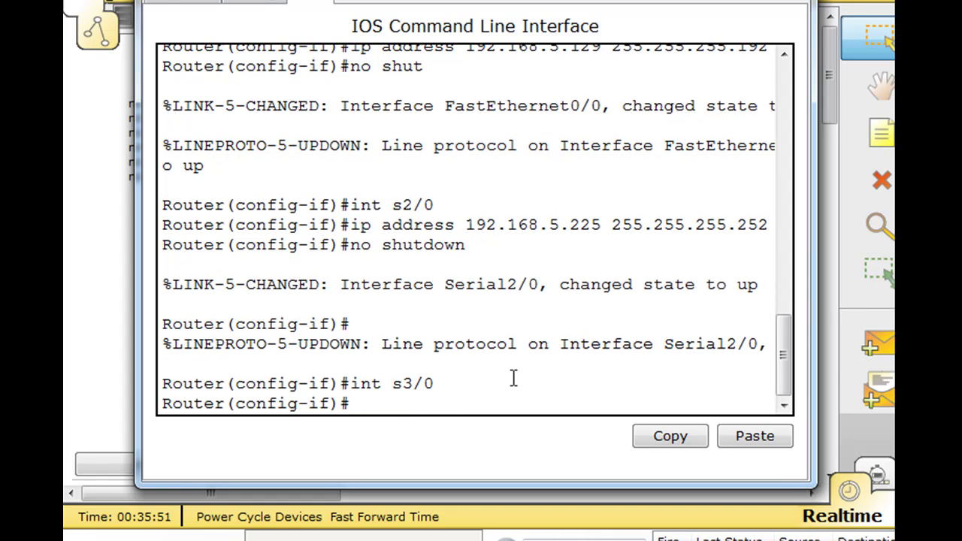
key("Up")
key("Up")
key("Up")
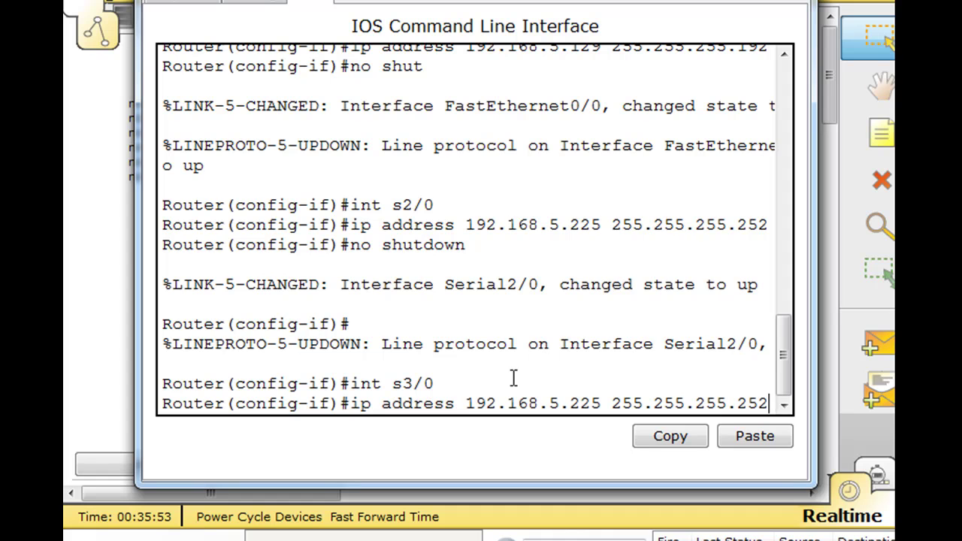
key("Left")
key("Left")
key("Left")
key("Left")
key("Left")
key("Left")
key("Left")
key("BackSpace")
key("BackSpace")
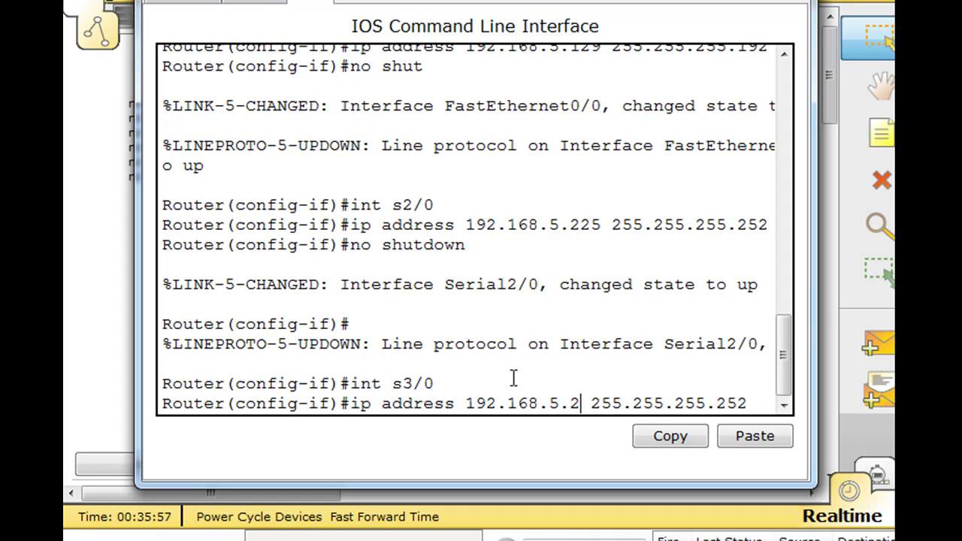
type("34")
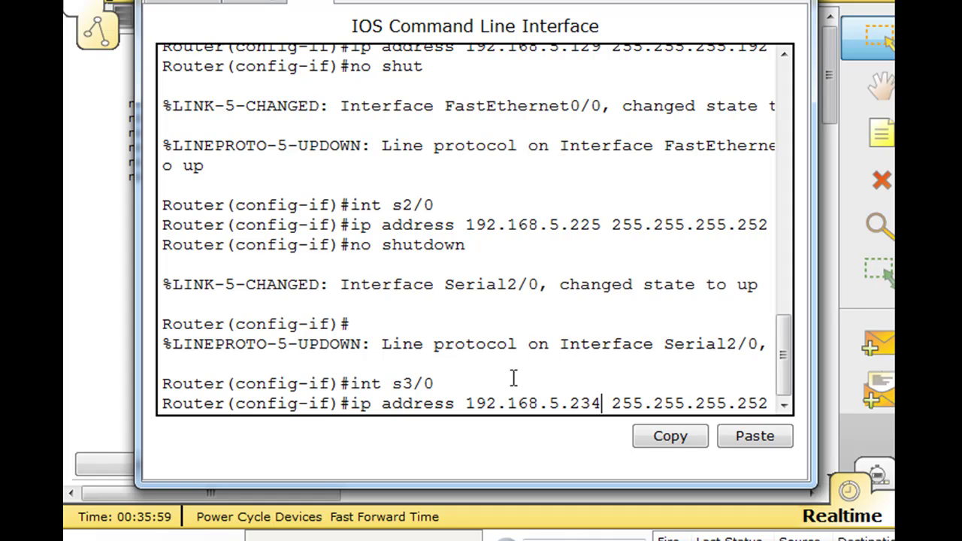
key("Right")
key("Right")
key("Right")
key("Right")
key("Right")
key("Right")
key("Right")
key("Return")
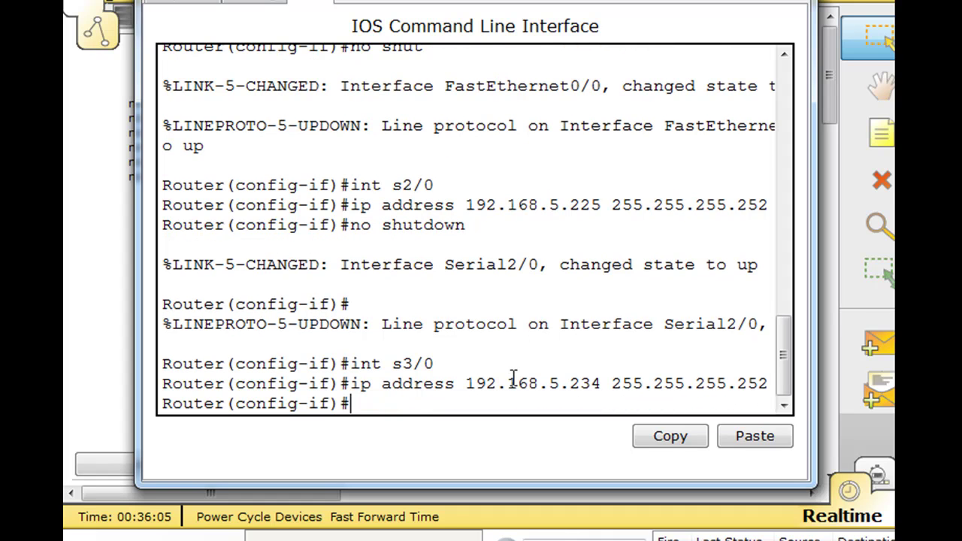
- Set Serial3/0's clock rate to 64000 and enable the interface
type("clock rate")
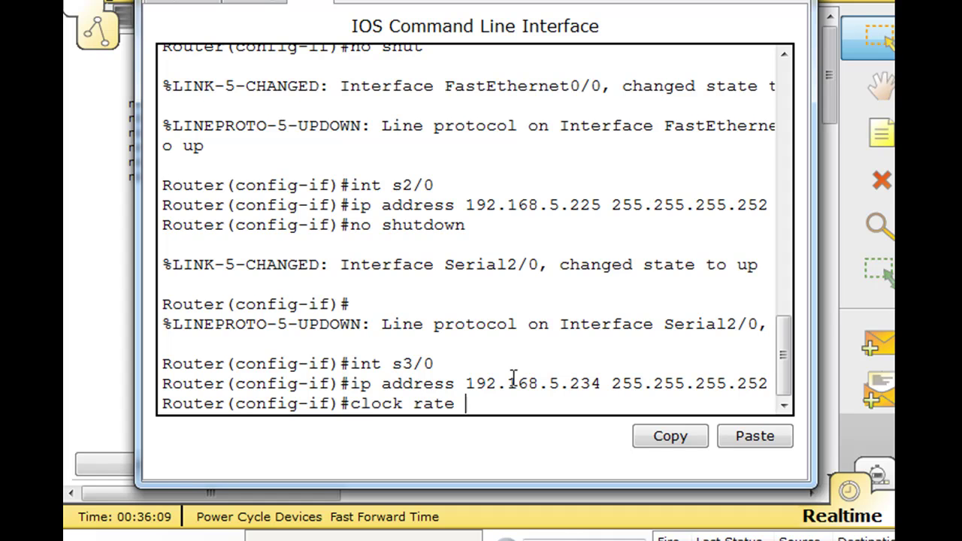
type(" 64000")
key("Return")
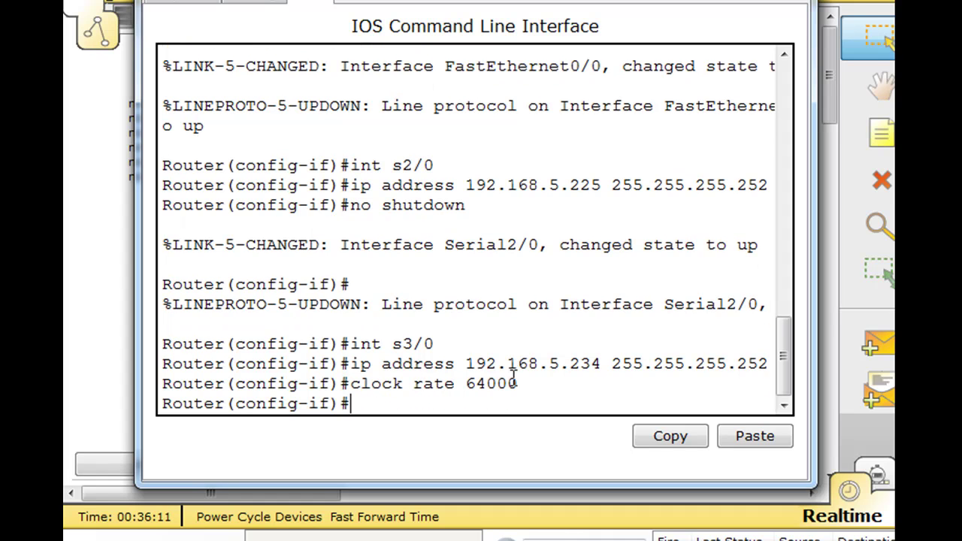
type("no shut")
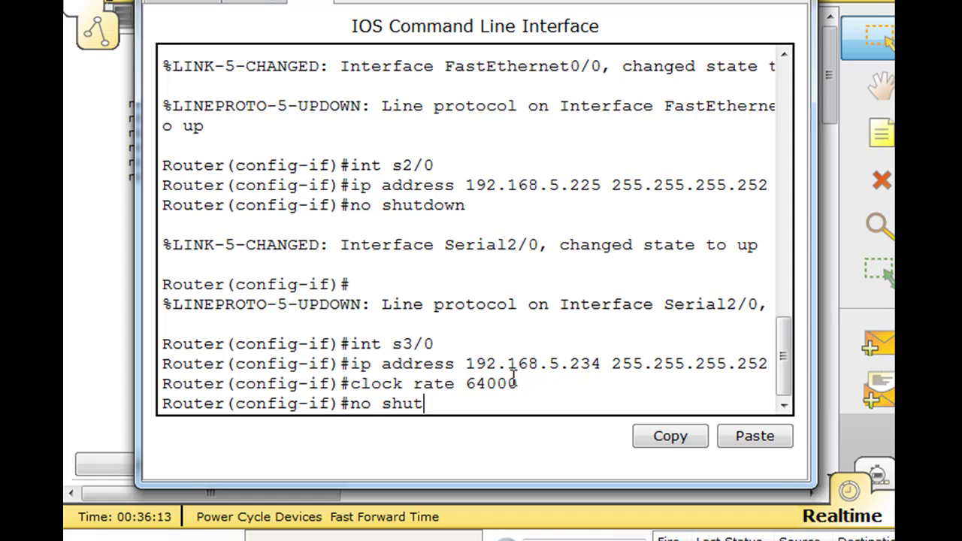
type("down")
key("Return")
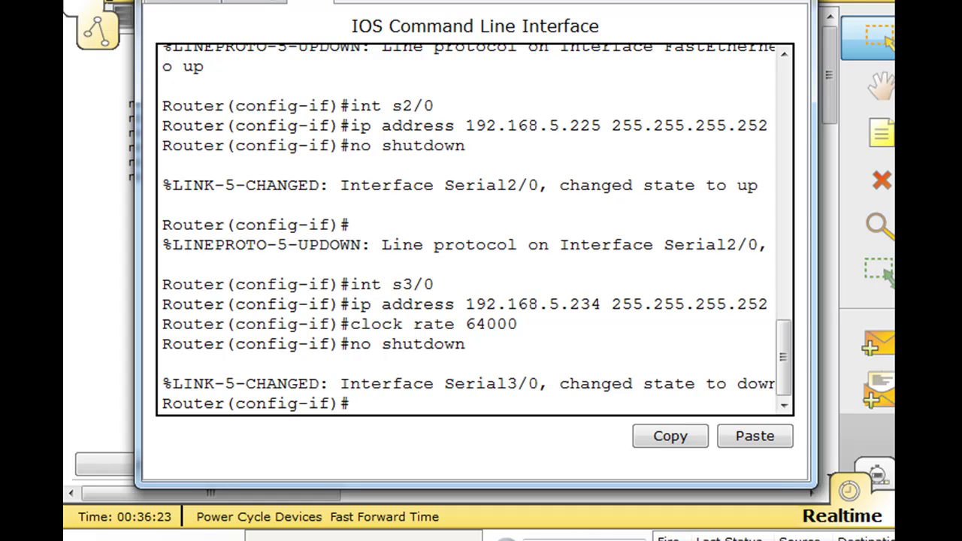
left_click_drag(476, 1, 466, 0)
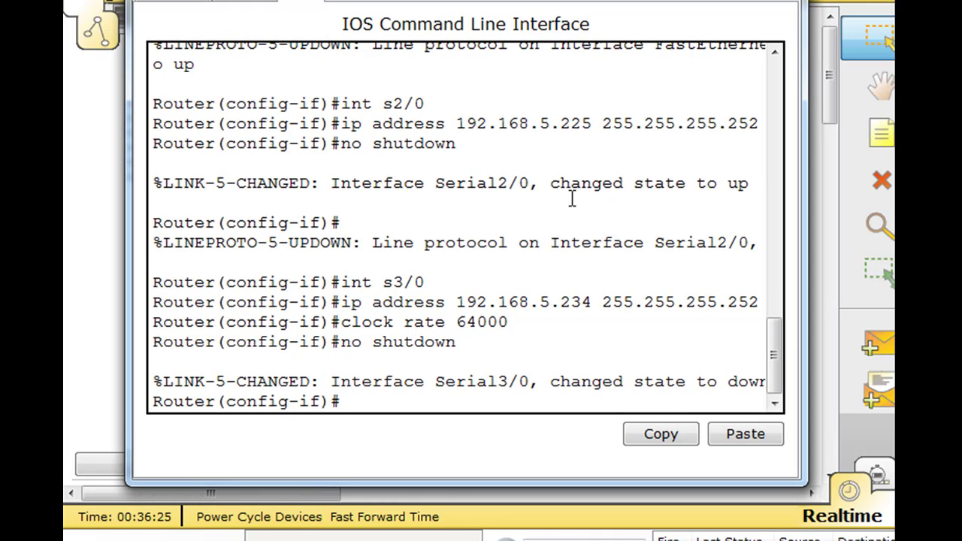
left_click_drag(624, 0, 579, 326)
left_click_drag(573, 269, 536, 209)
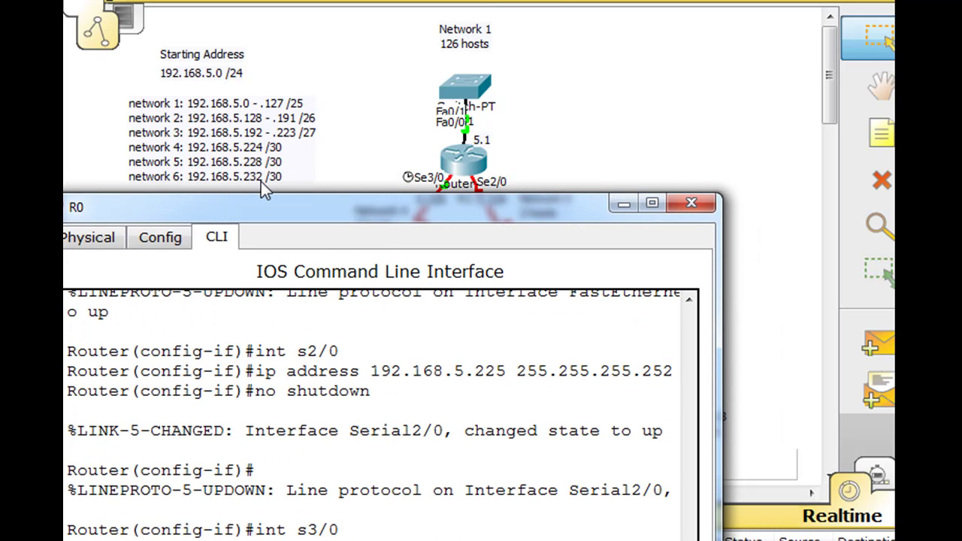
- Move R0's console aside and close it to show the full three-router topology
left_click_drag(331, 207, 451, 23)
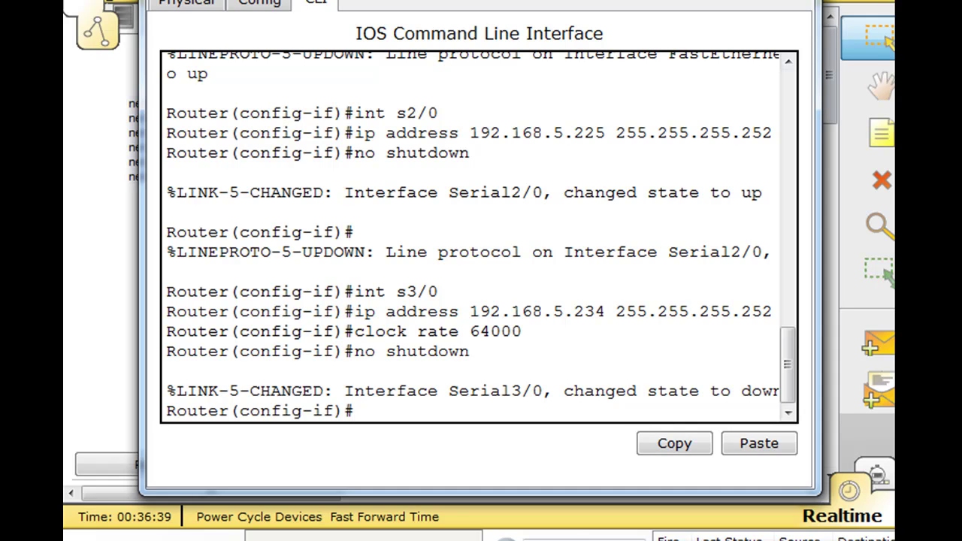
left_click(827, 12)
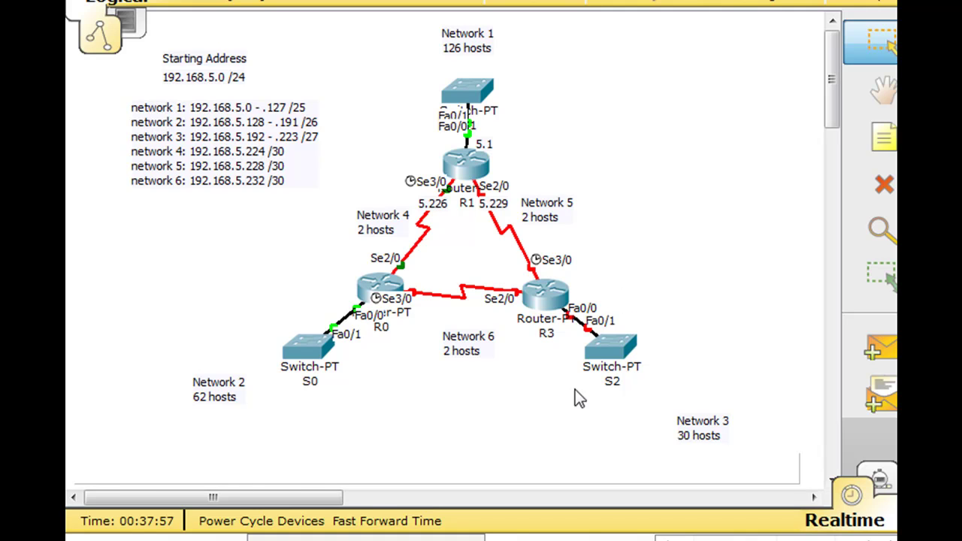
- Open R3's CLI, skip the initial setup dialog, and enter global configuration mode
left_click(542, 297)
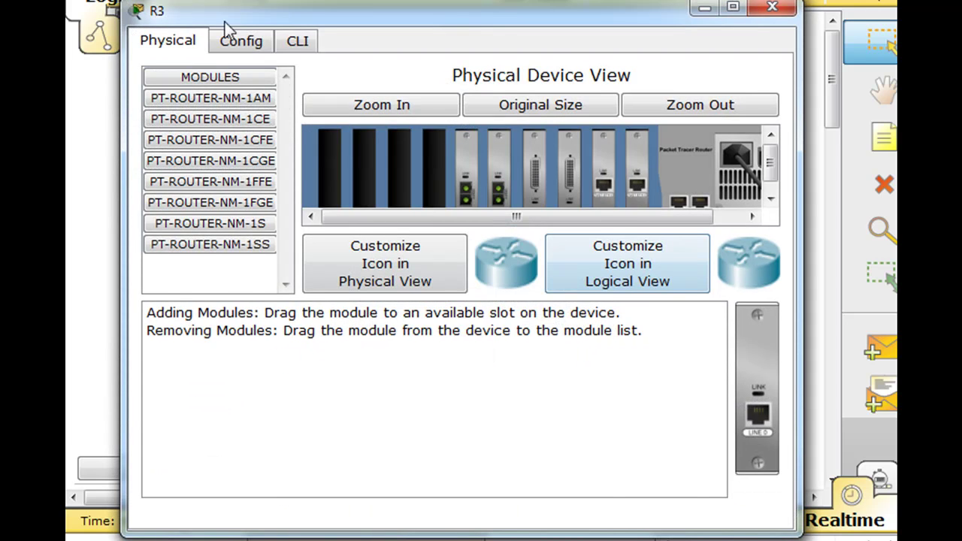
left_click(308, 40)
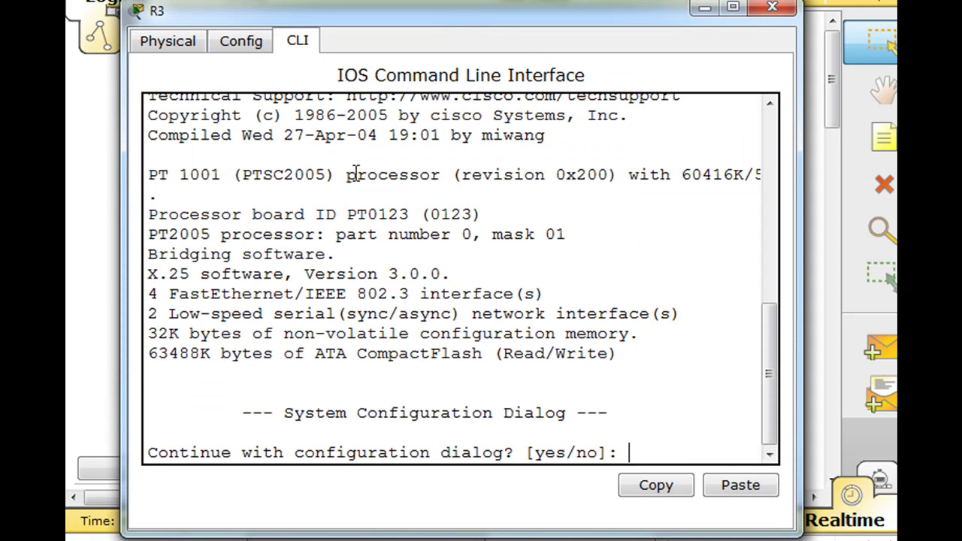
type("no")
key("Return")
key("Return")
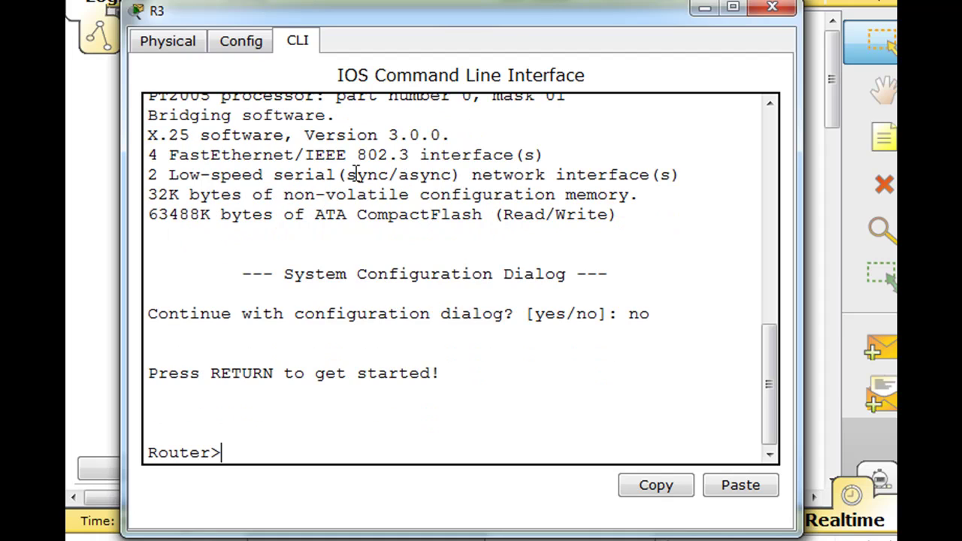
type("enable")
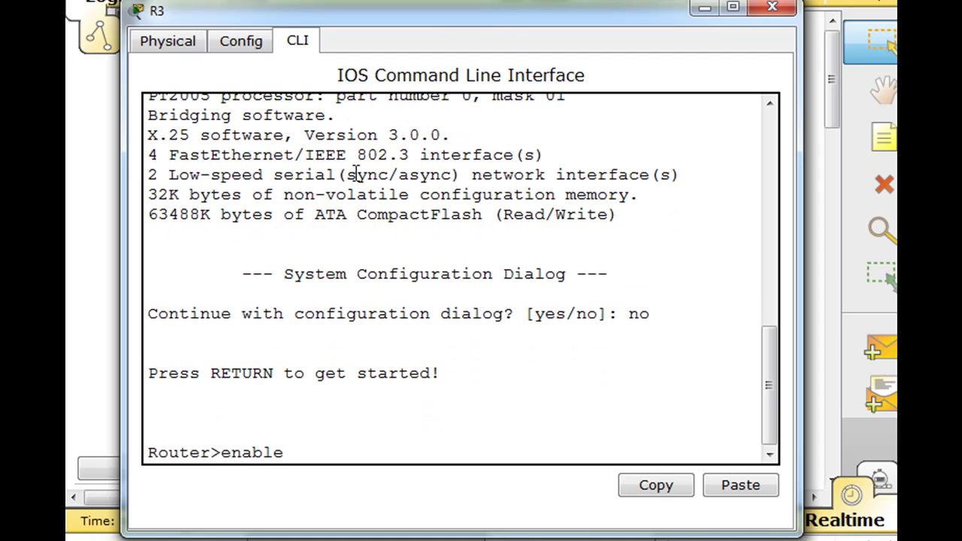
key("Return")
type("confi")
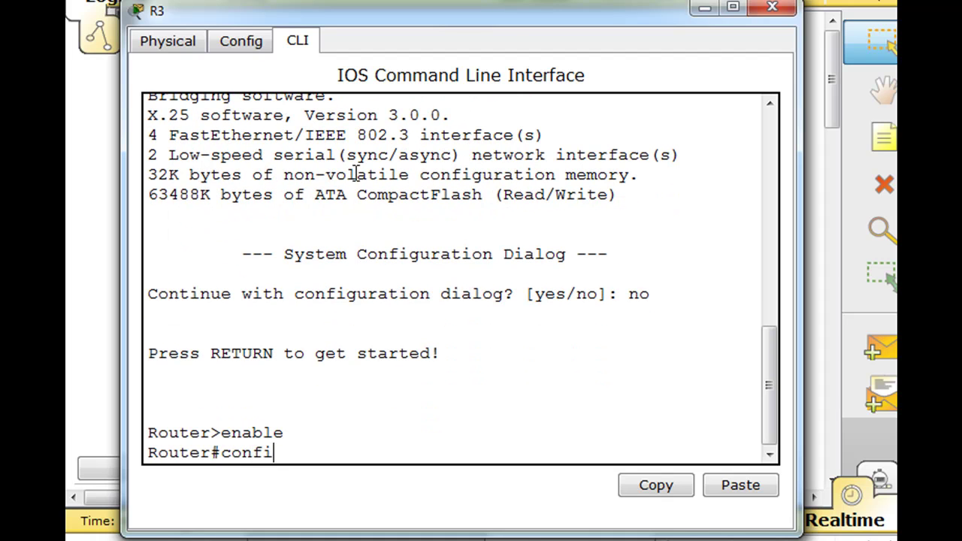
type("gure ter")
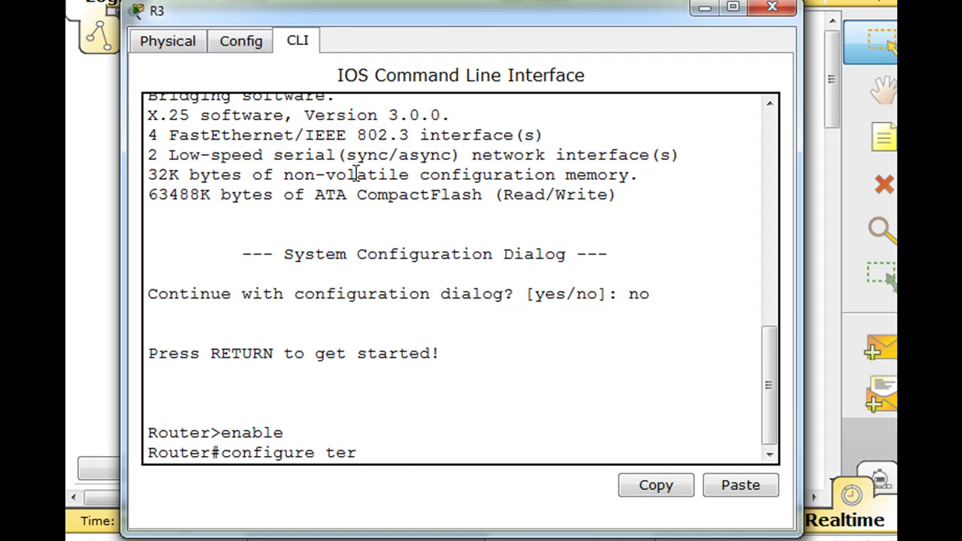
key("Tab")
key("Return")
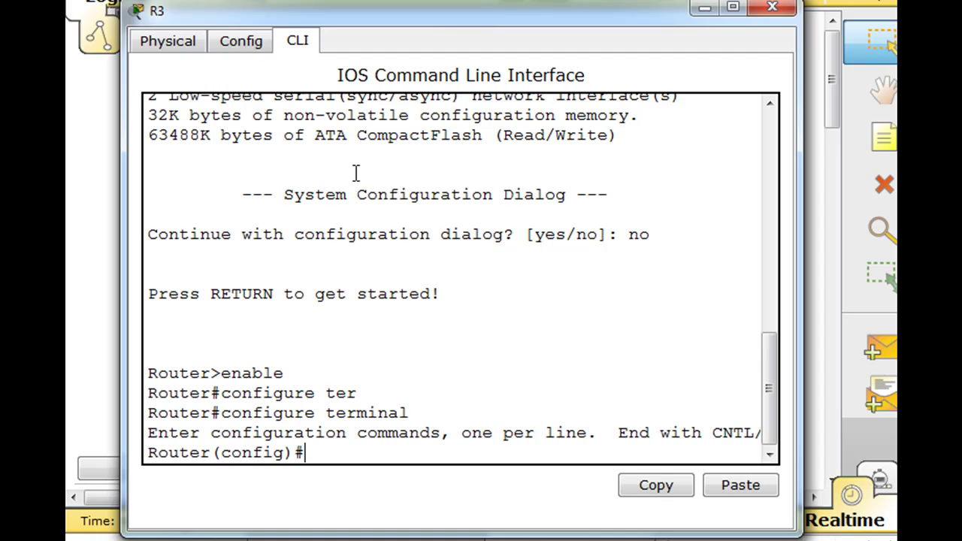
- Give FastEthernet0/0 address 192.168.5.193 255.255.255.224 and enable it with no shutdown
type("int fa0/0")
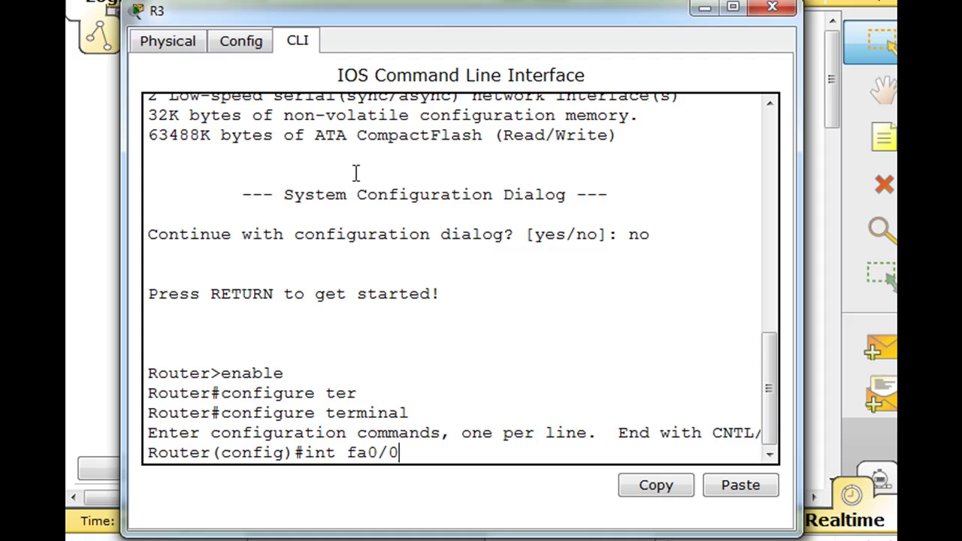
key("Return")
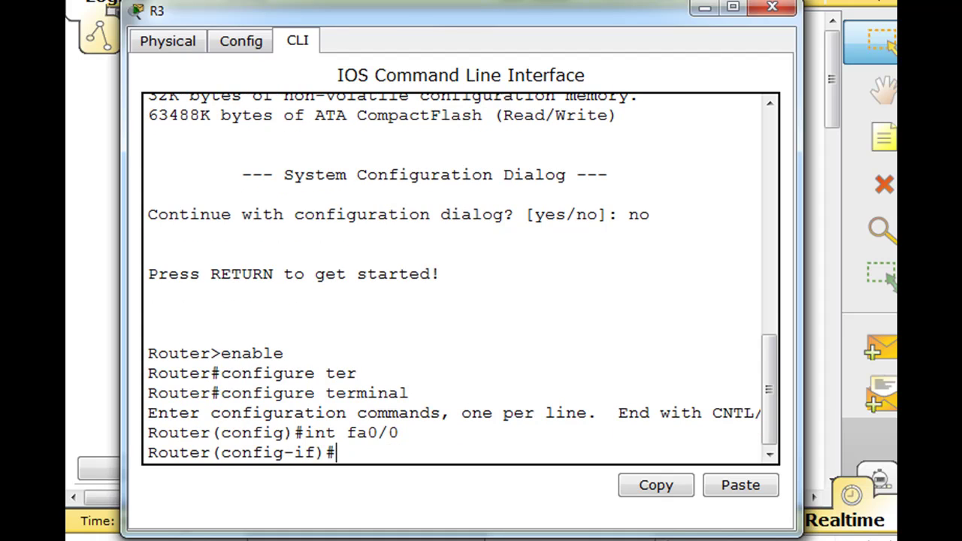
type("ip address")
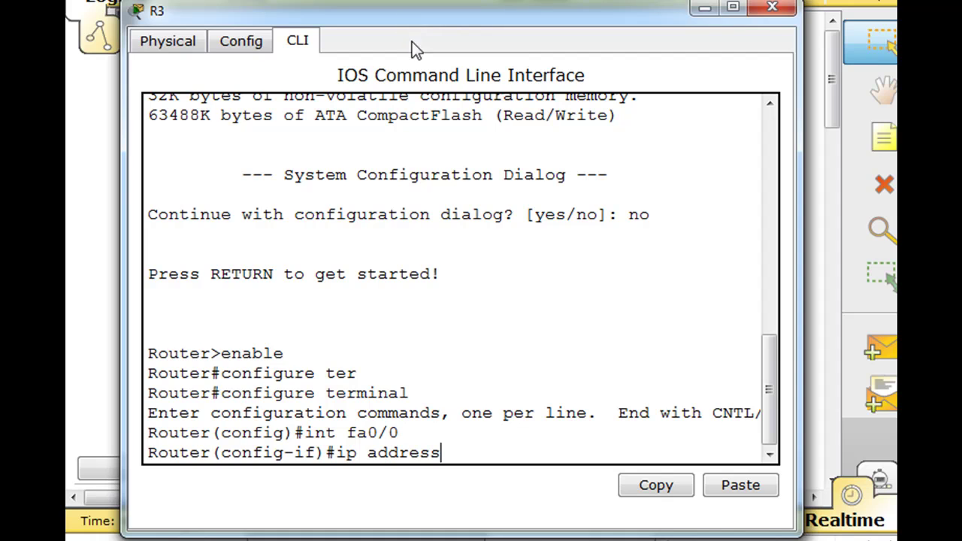
left_click_drag(423, 25, 403, 12)
type("192")
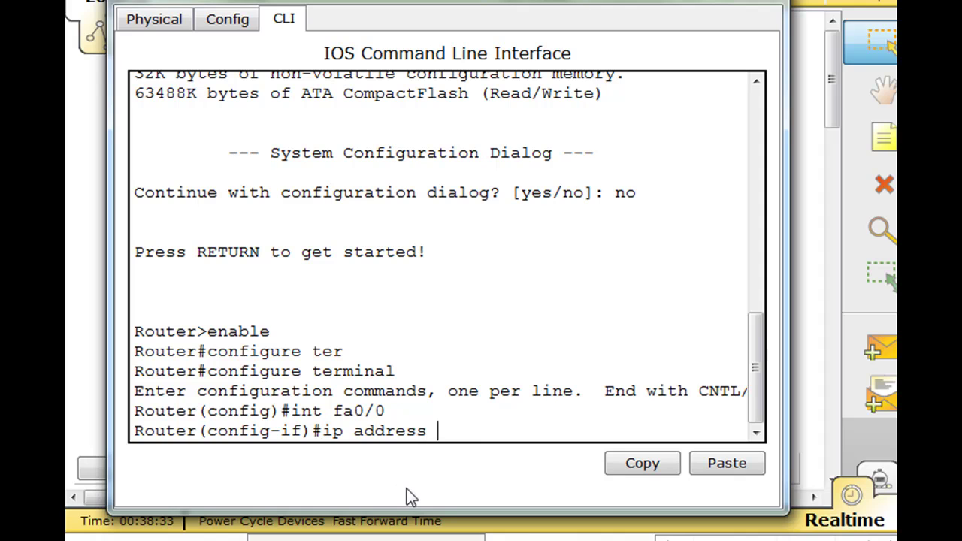
type(".168.5.1")
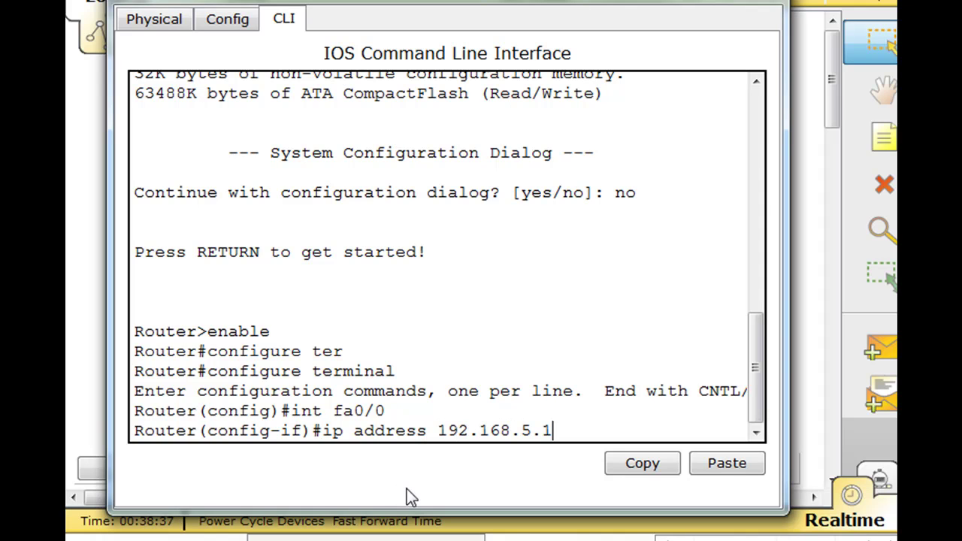
type("93 255.255.255.")
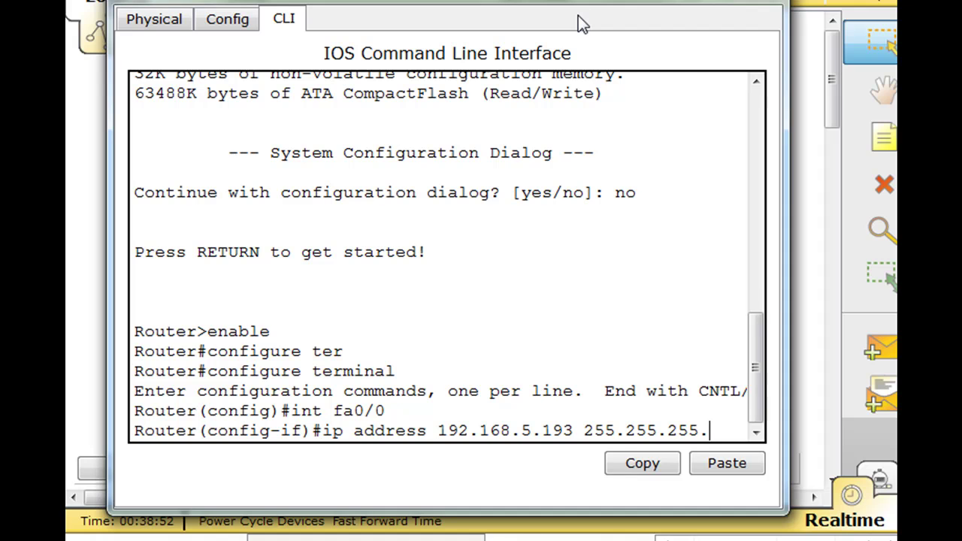
type("224")
key("Return")
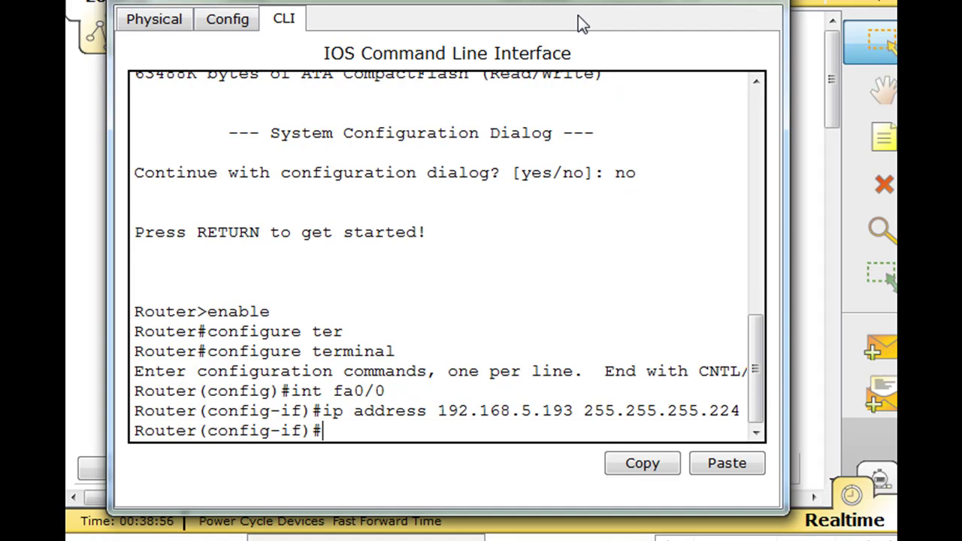
type("no shutdo")
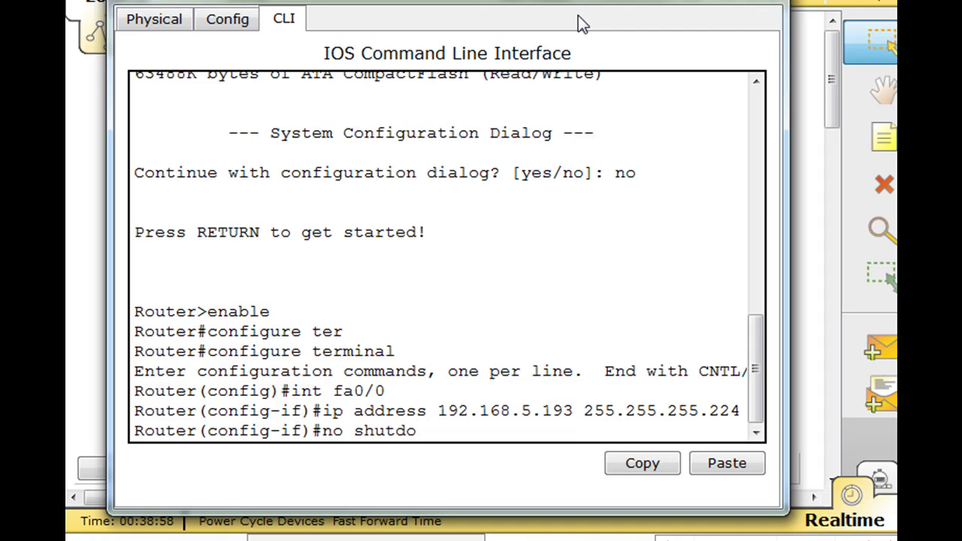
type("wn")
key("Return")
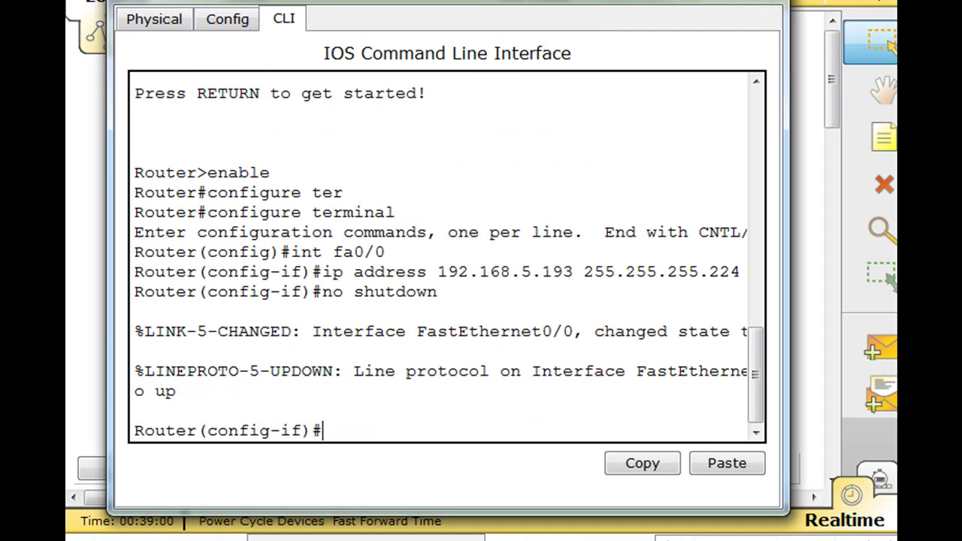
left_click_drag(598, 4, 582, 383)
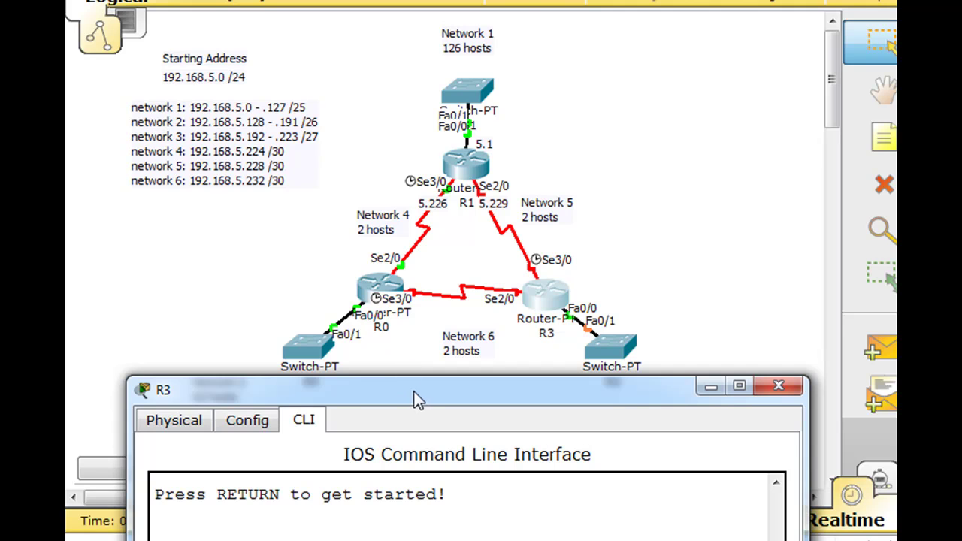
mouse_move(415, 392)
left_mouse_down()
mouse_move(410, 315)
mouse_move(412, 403)
left_mouse_up()
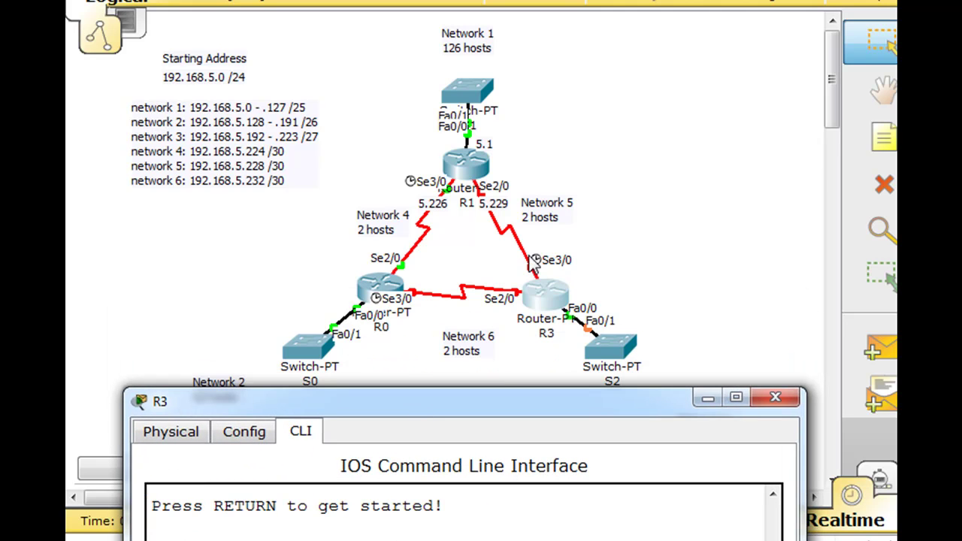
left_click_drag(509, 400, 496, 1)
- Select interface Serial3/0 by editing the recalled int fa0/0 command
key("Up")
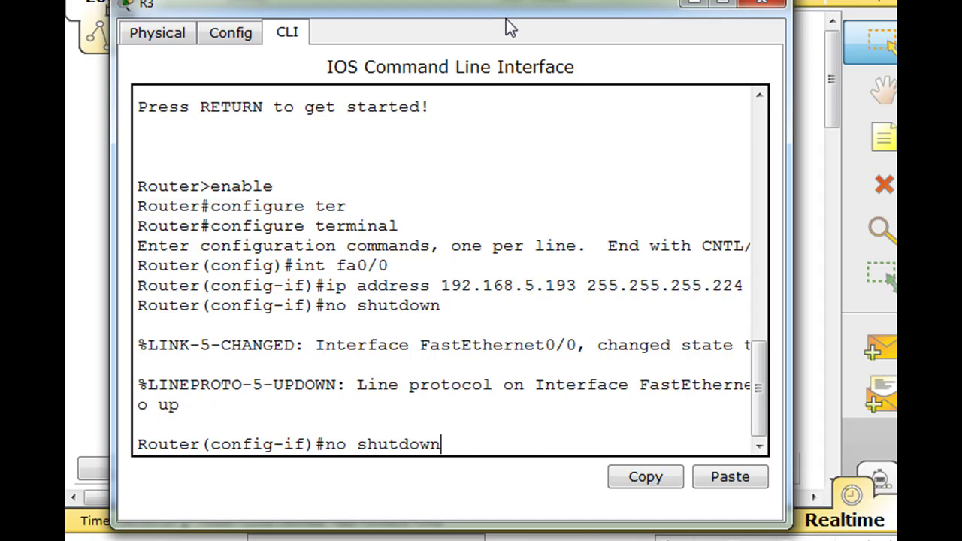
key("Up")
key("Up")
key("Left")
key("Left")
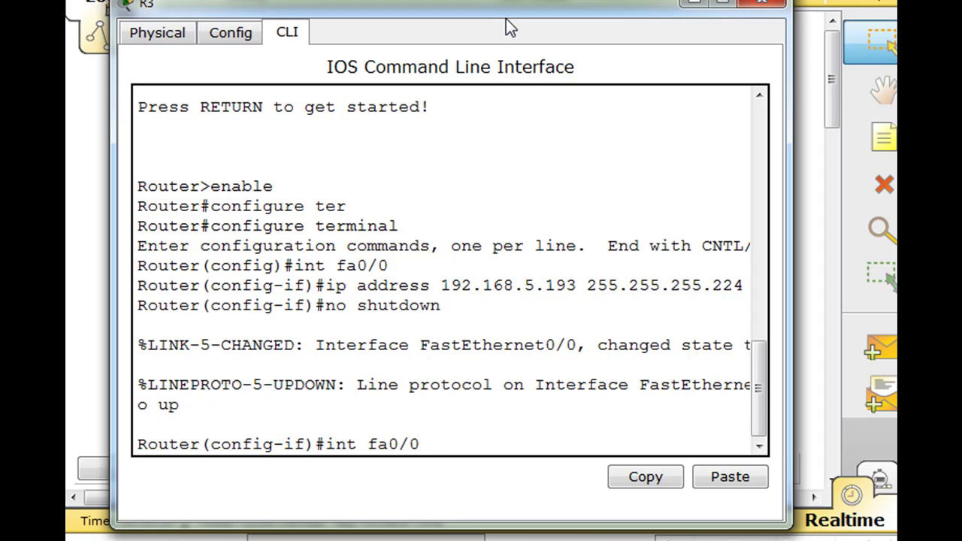
key("BackSpace")
key("BackSpace")
type("s")
key("BackSpace")
type("3")
key("Return")
- Give Serial3/0 address 192.168.5.230 255.255.255.252, clock rate 64000, and enable it
type("ip")
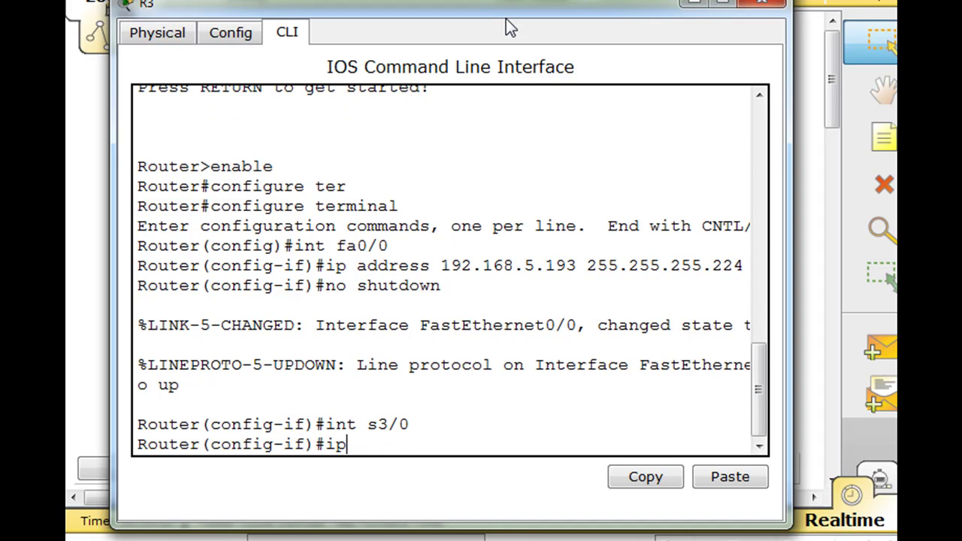
type(" addres")
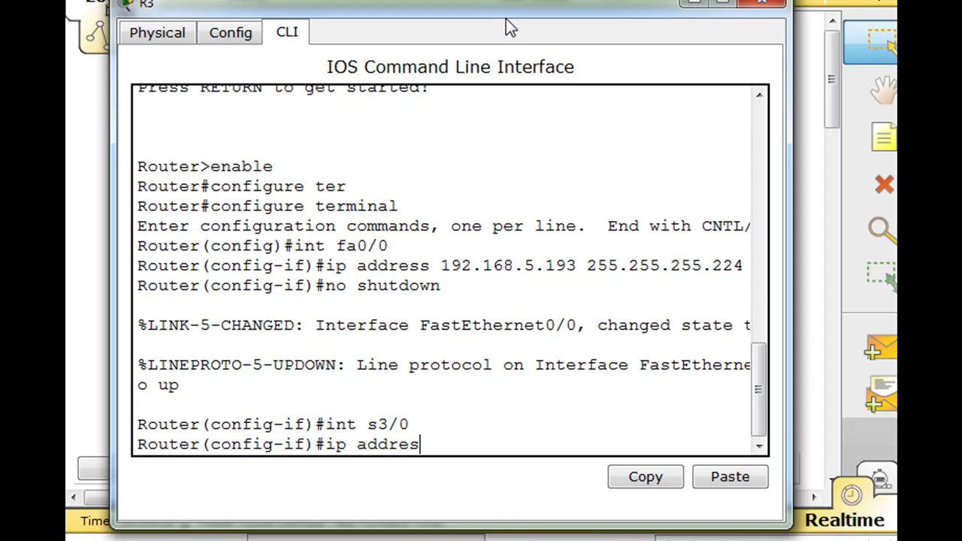
type("s 192.168.")
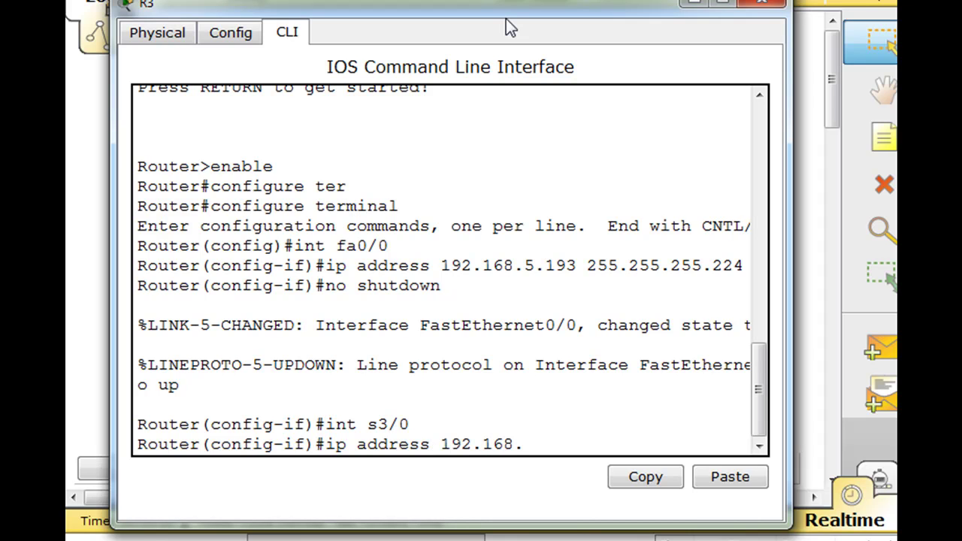
type("5.")
mouse_move(529, 6)
left_mouse_down()
mouse_move(472, 360)
mouse_move(477, 392)
mouse_move(476, 331)
mouse_move(504, 286)
mouse_move(466, 200)
mouse_move(533, 158)
mouse_move(536, 1)
left_mouse_up()
type("230")
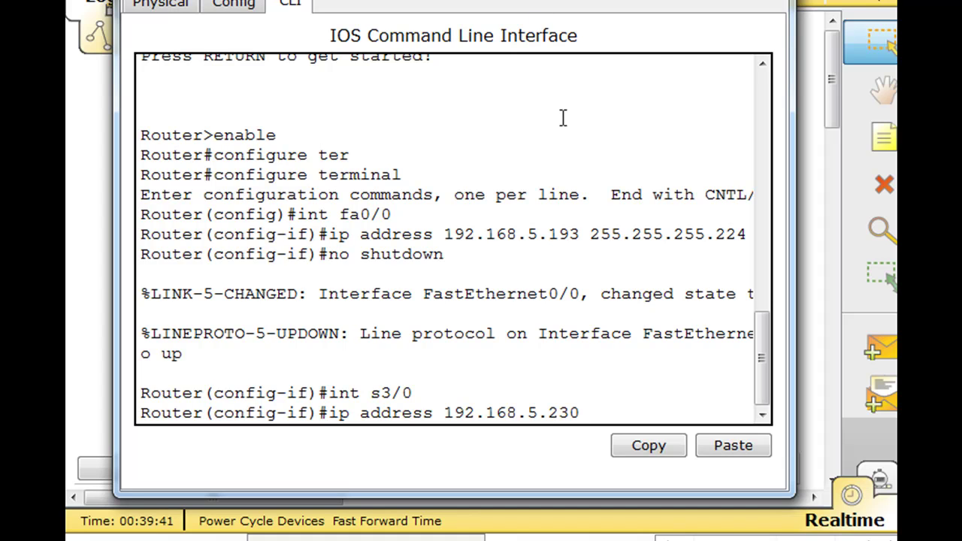
type(" 255.255.255.")
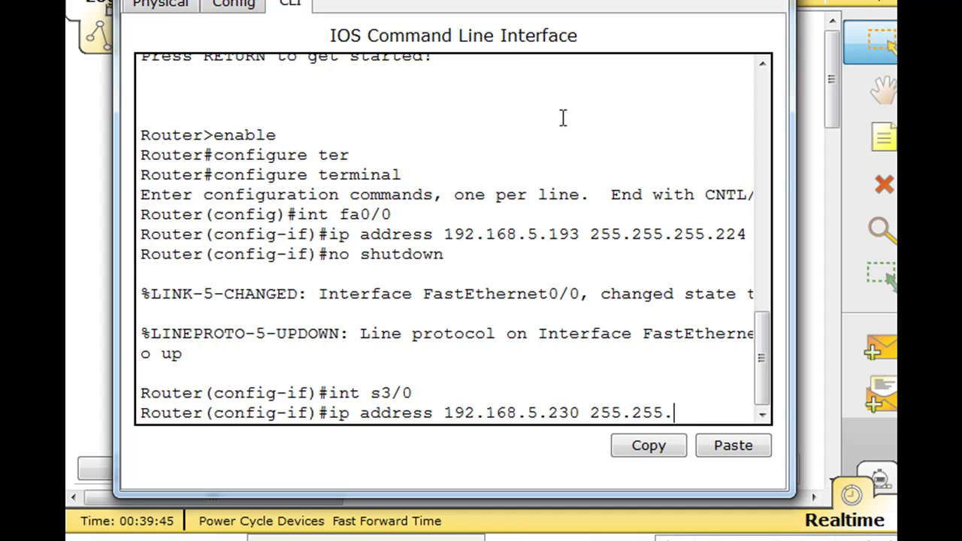
type("252")
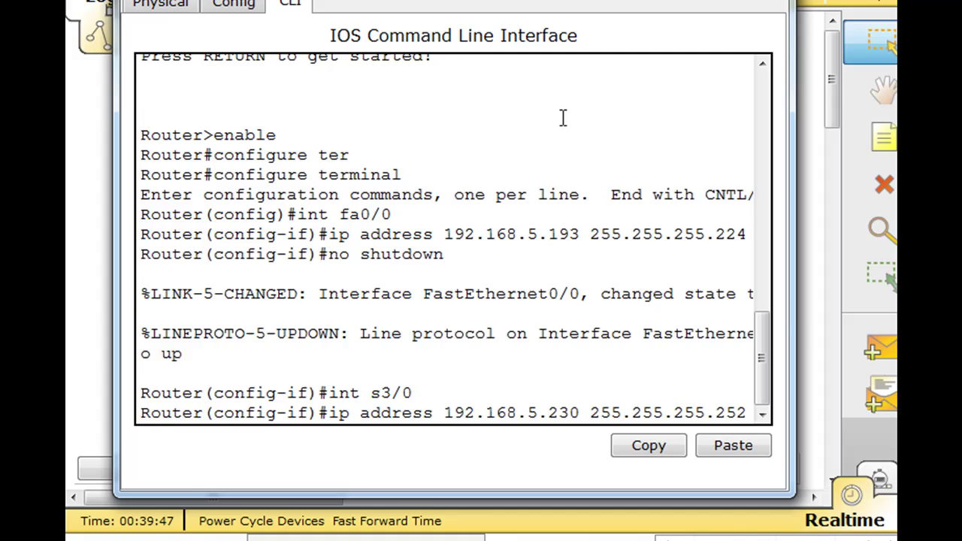
key("Return")
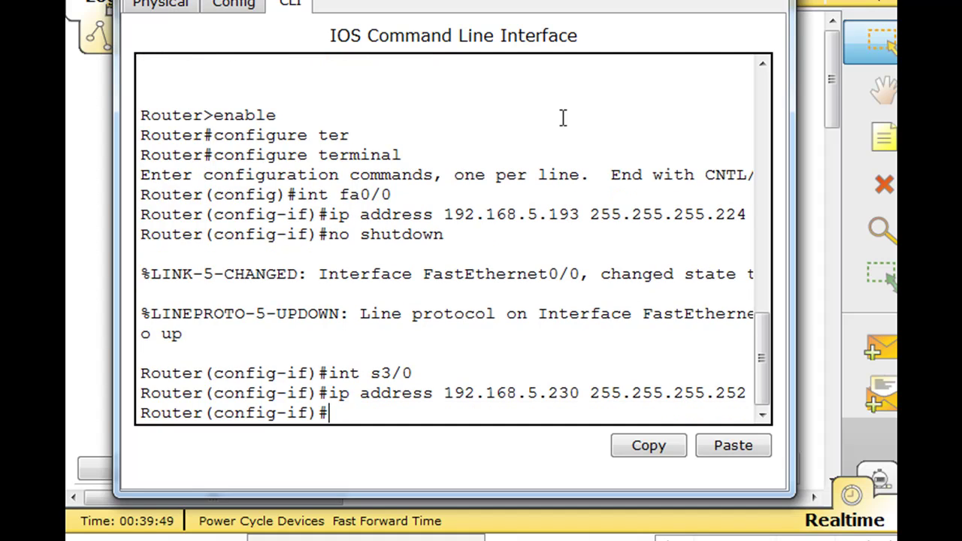
type("clock ")
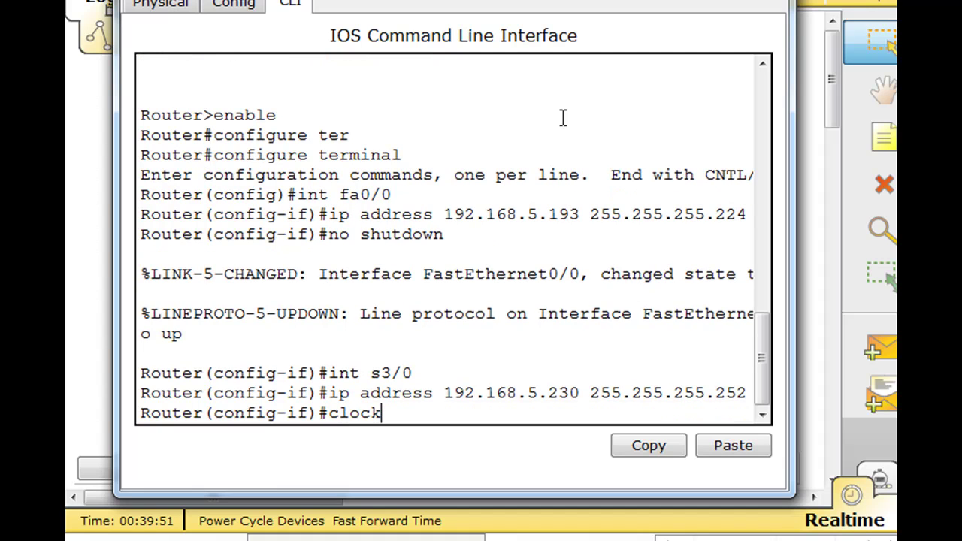
type("rate 64000")
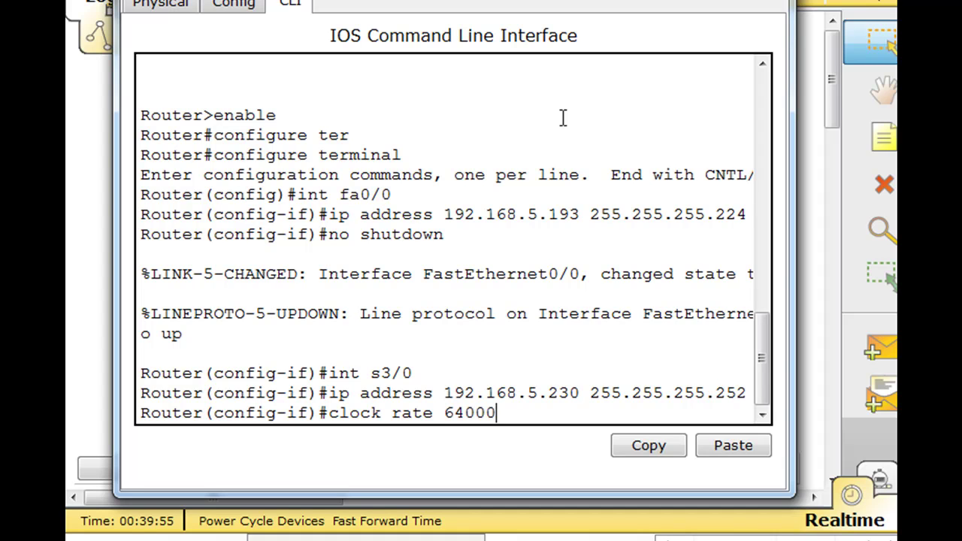
key("Return")
type("no shutdown")
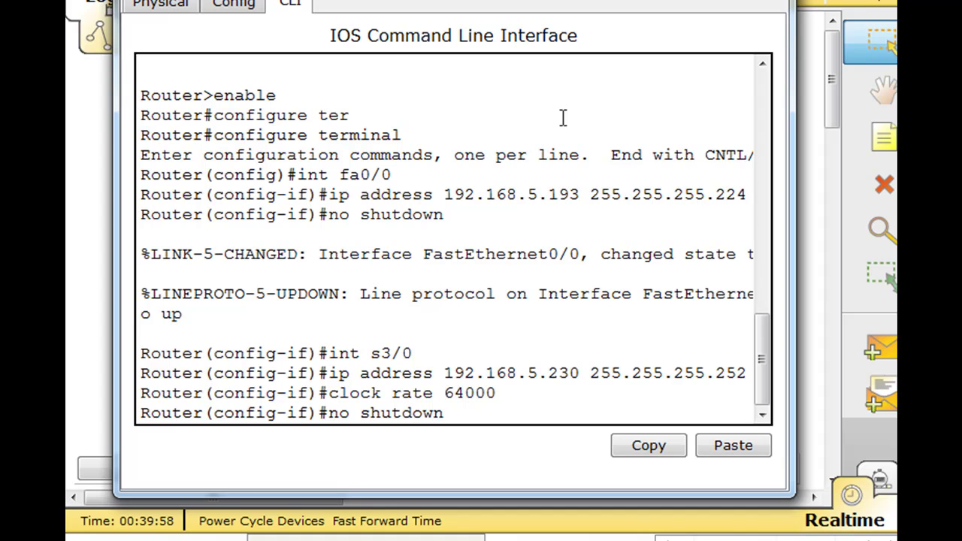
key("Return")
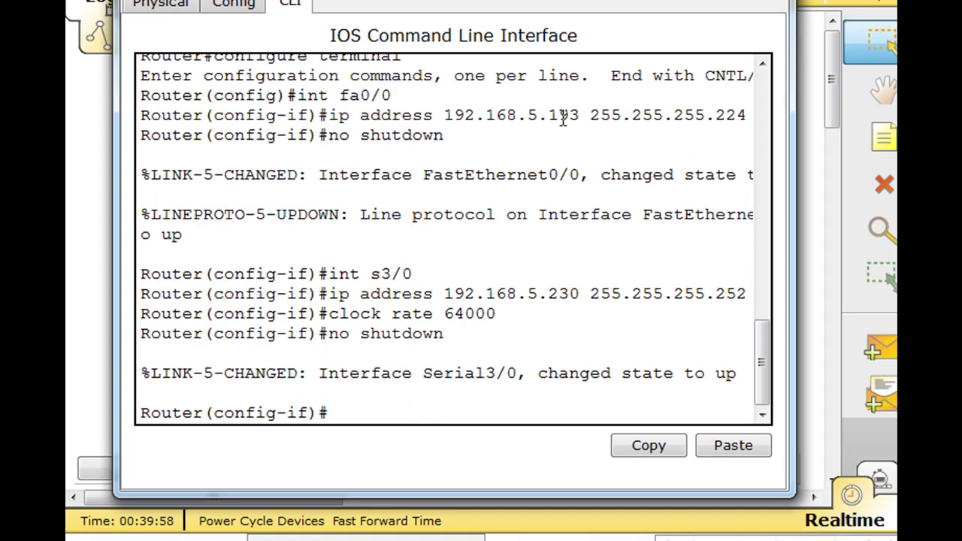
left_click_drag(556, 1, 522, 454)
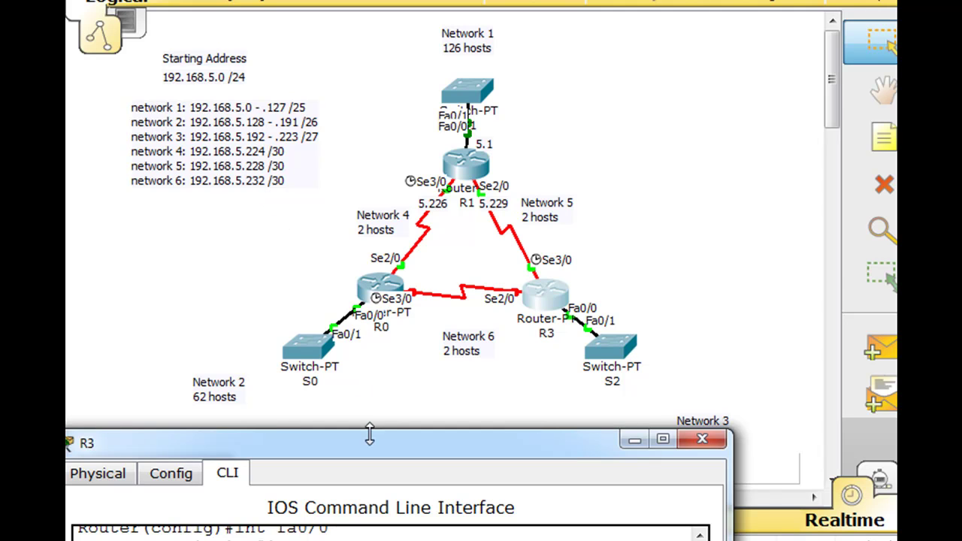
left_click_drag(370, 438, 421, 2)
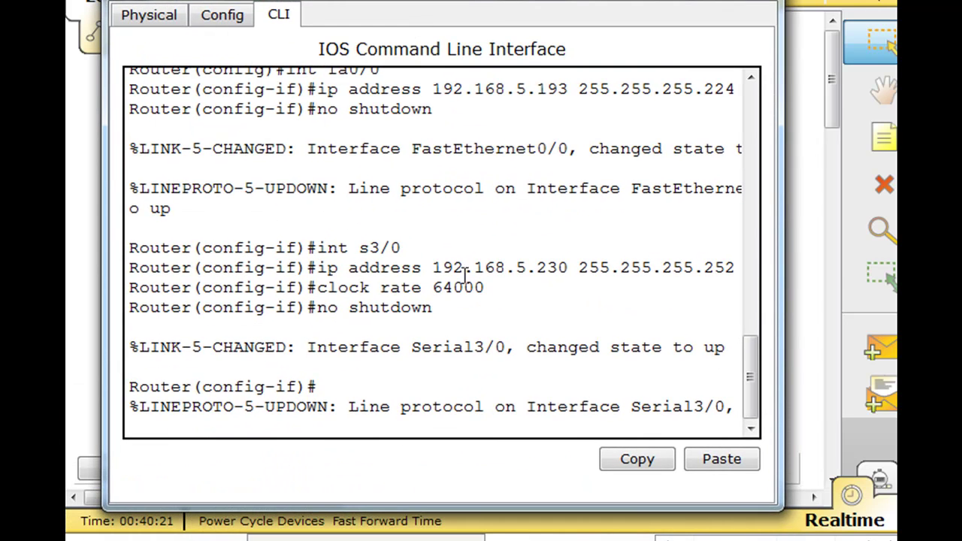
- Select interface Serial2/0 by editing the recalled int s3/0 command
key("Return")
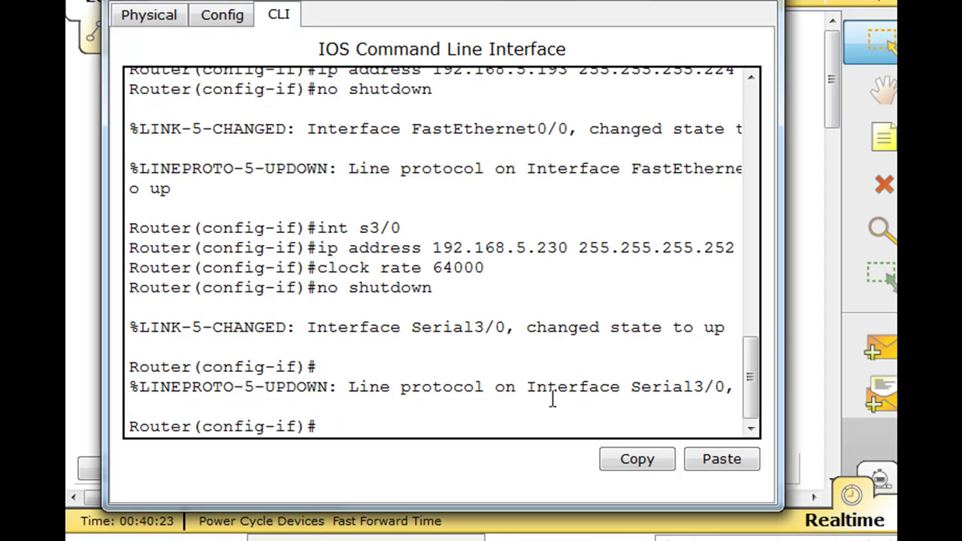
key("Up")
key("Up")
key("Up")
key("Up")
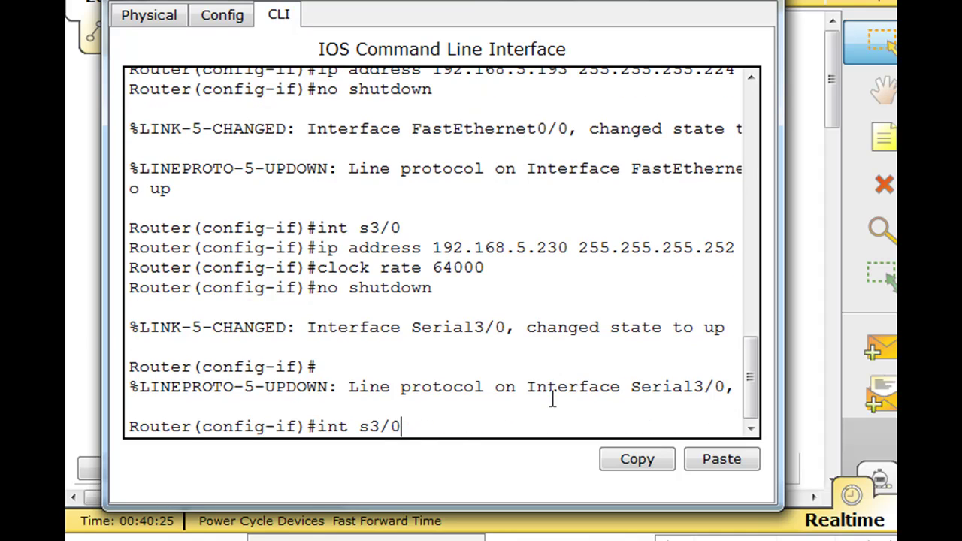
key("Left")
key("Left")
key("BackSpace")
type("2")
key("Right")
key("Right")
key("Return")
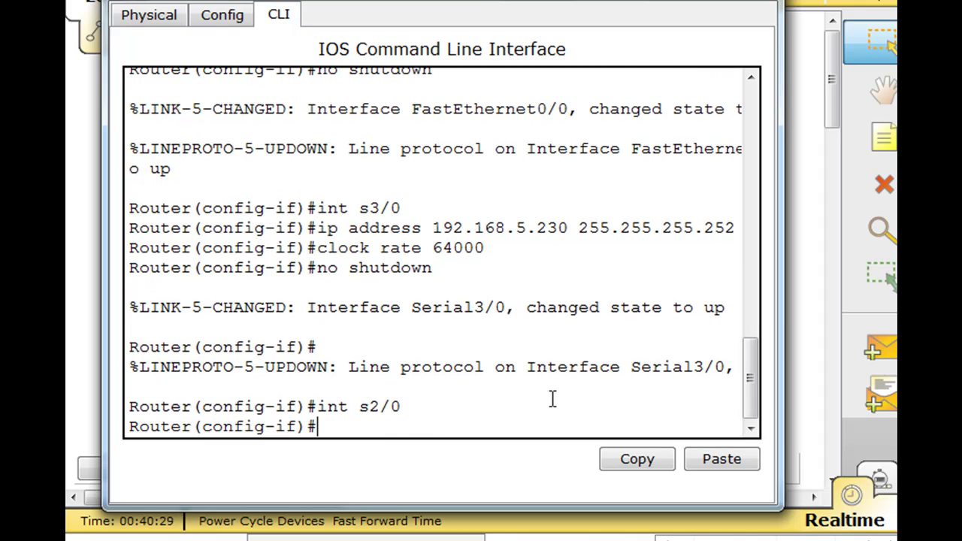
- Assign Serial2/0 address 192.168.5.233 255.255.255.252 and enable it with no shutdown
key("Up")
key("Up")
key("Up")
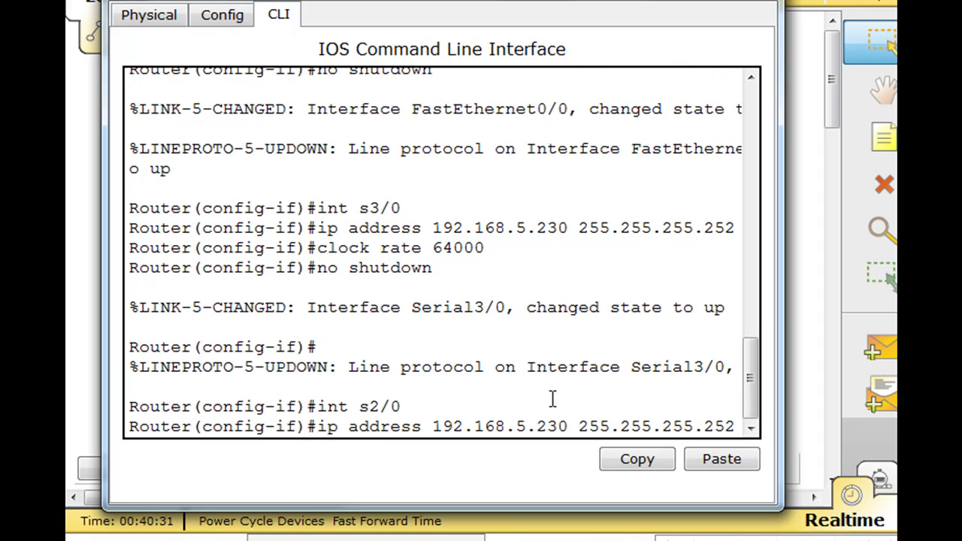
key("Left")
key("Left")
key("Left")
key("Left")
key("Left")
key("Left")
key("Left")
key("Left")
key("Left")
key("Left")
key("Left")
key("Left")
key("Left")
key("Left")
key("Left")
key("Left")
key("BackSpace")
type("3")
key("Return")
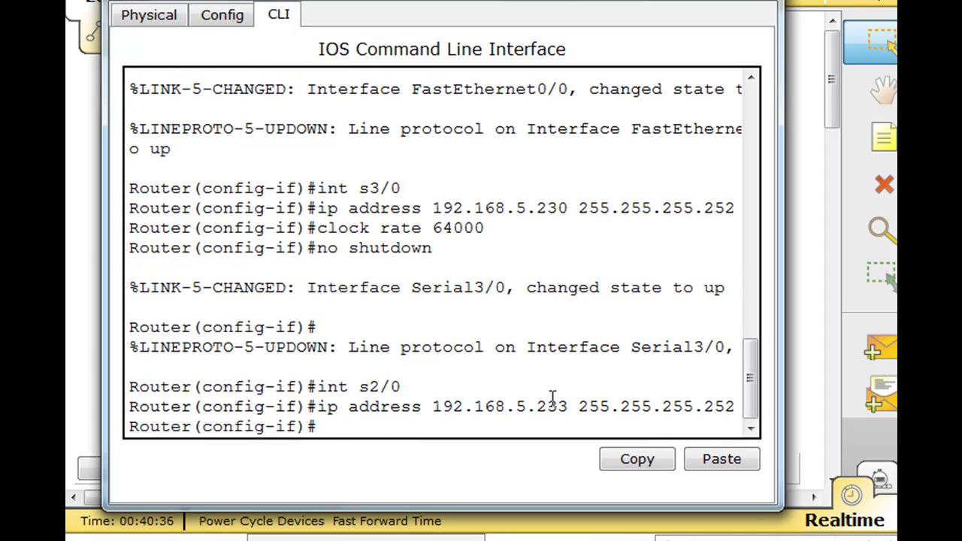
key("Up")
key("Up")
key("Up")
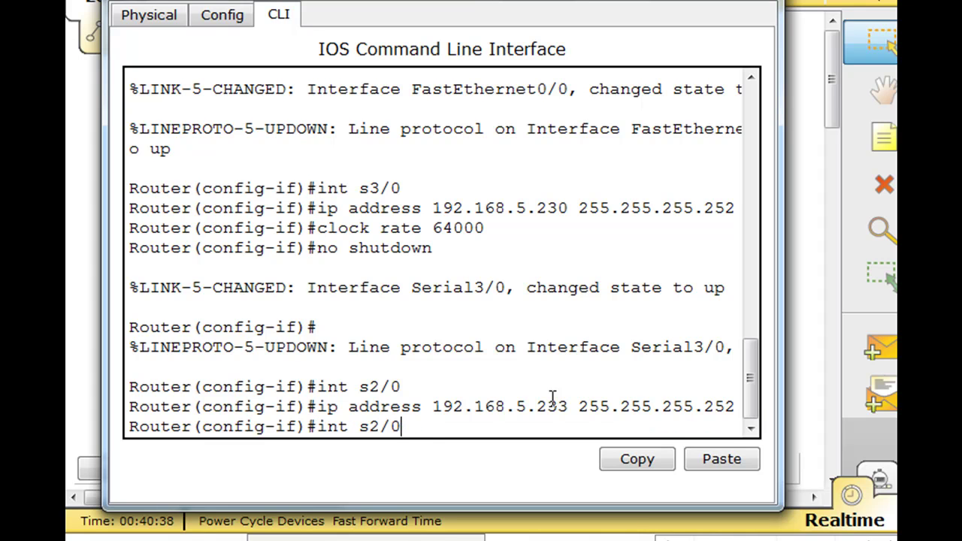
key("Return")
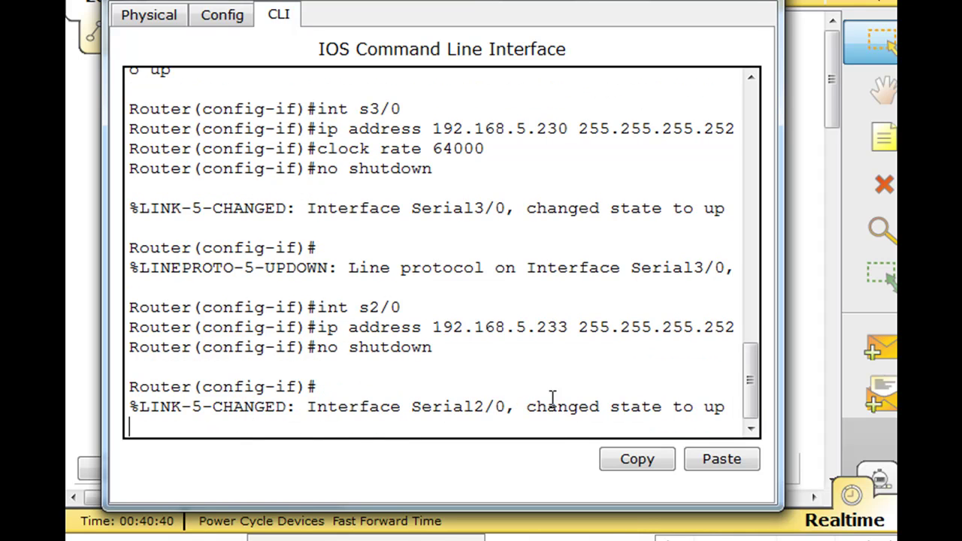
- Close R3's configuration window to view the topology with all links green
left_click(761, 5)
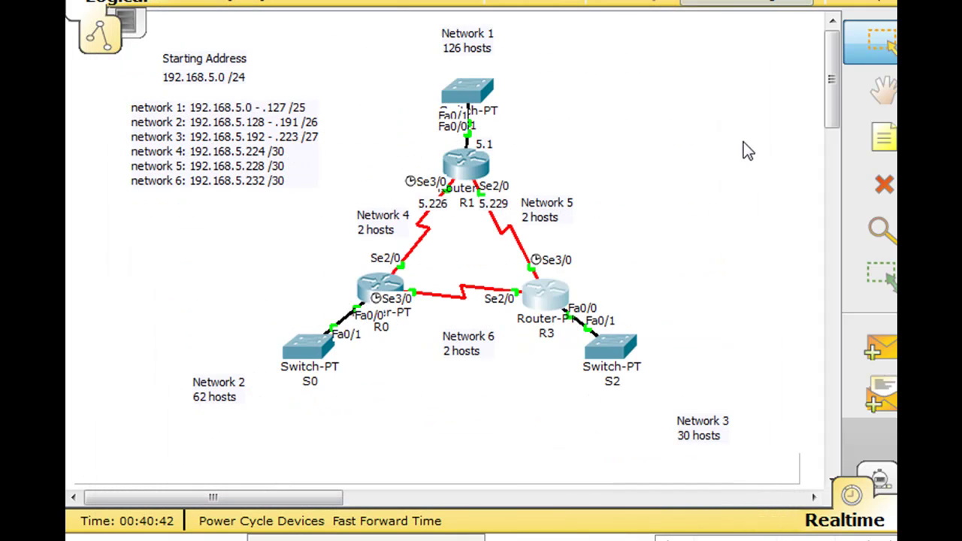